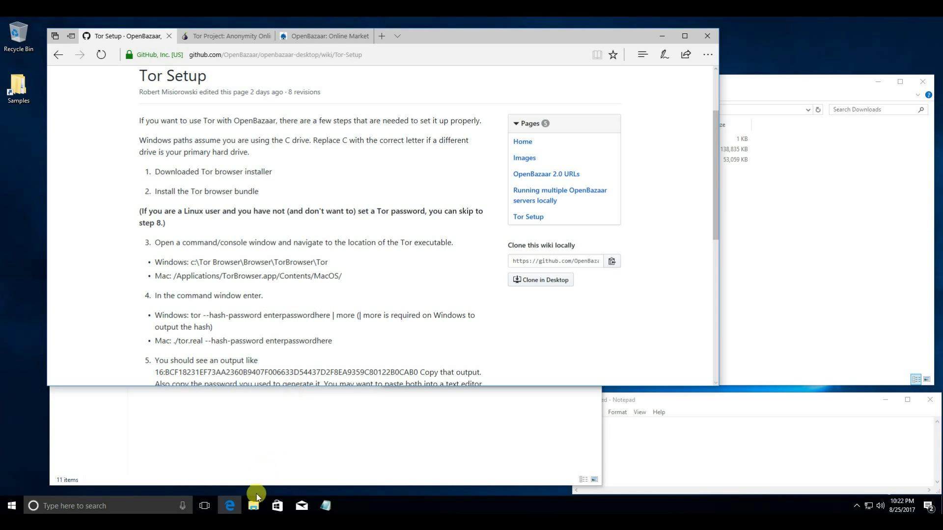
- Browse to C:\Users\User in File Explorer and delete the OpenBazaar2.0 folder, leaving 35 items
{"action": "mouse_move", "coordinate": [253, 510]}
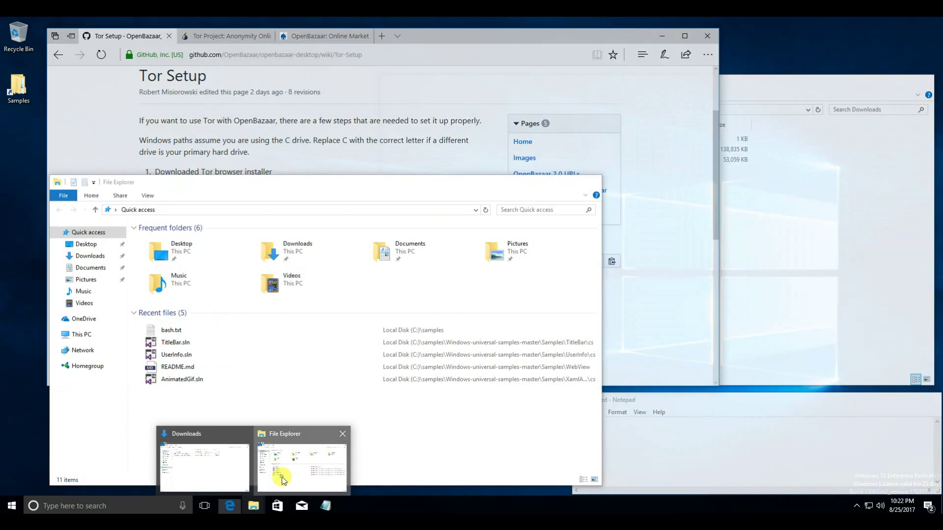
{"action": "left_click", "coordinate": [283, 477]}
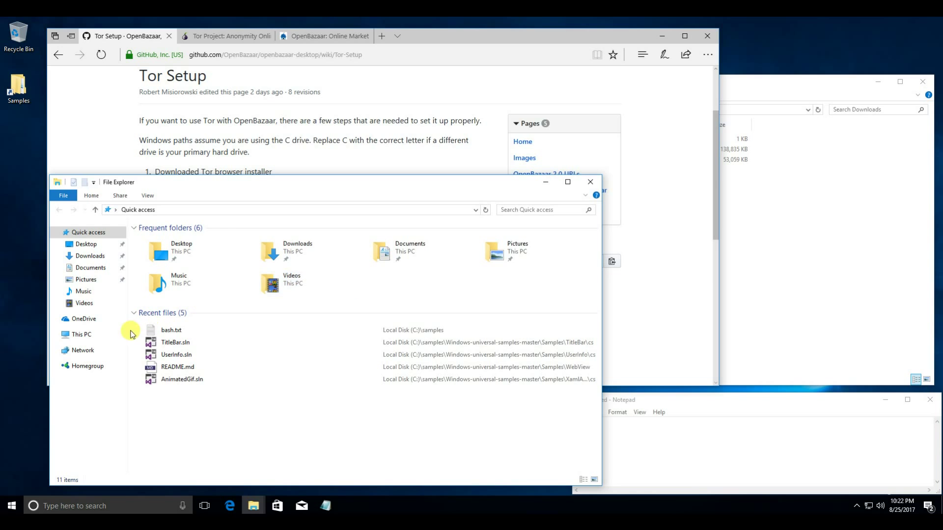
{"action": "left_click", "coordinate": [83, 335]}
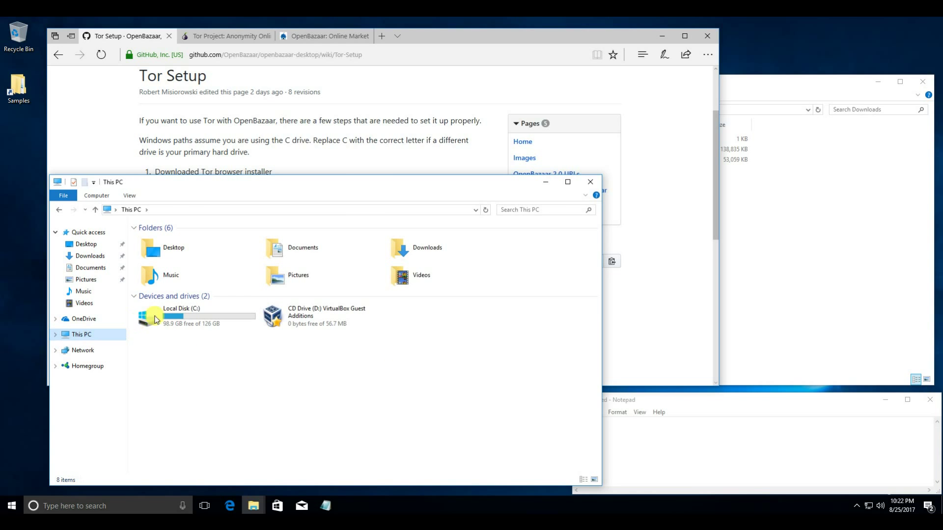
{"action": "double_click", "coordinate": [189, 313]}
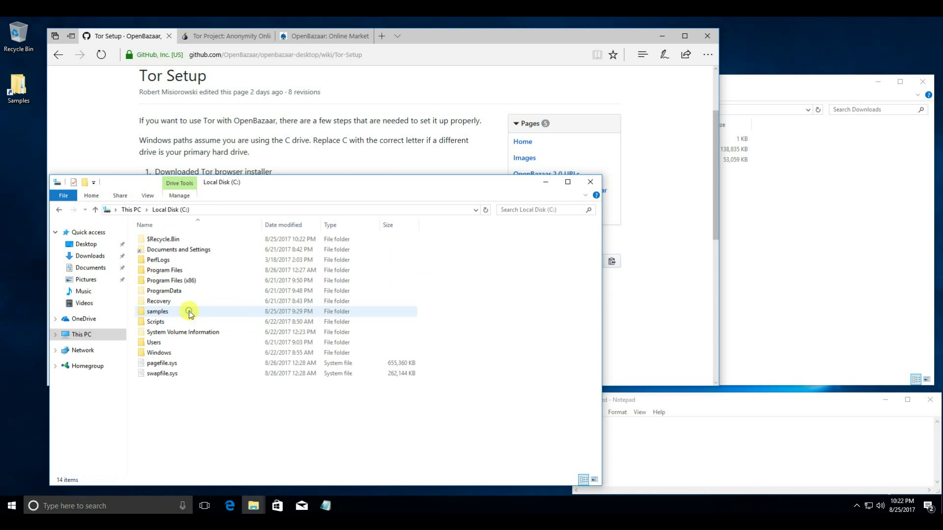
{"action": "double_click", "coordinate": [156, 345]}
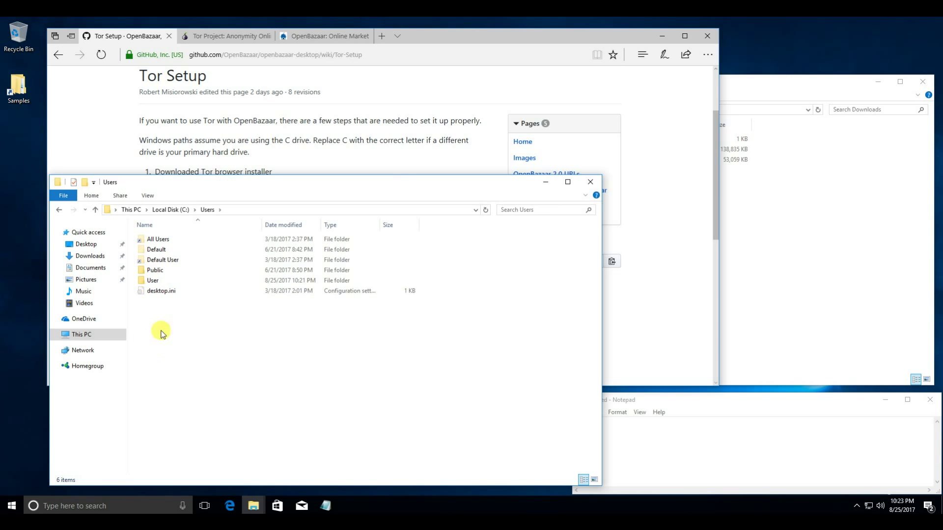
{"action": "double_click", "coordinate": [165, 281]}
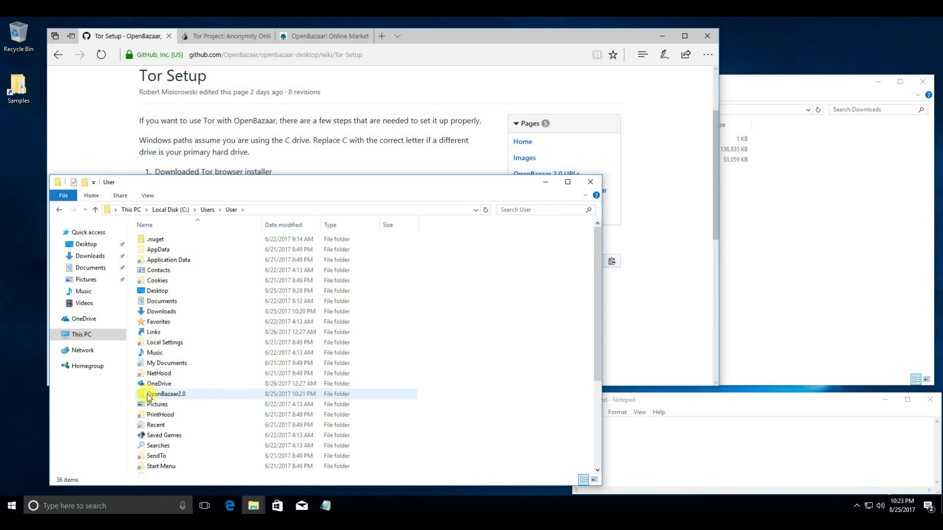
{"action": "left_click", "coordinate": [180, 396]}
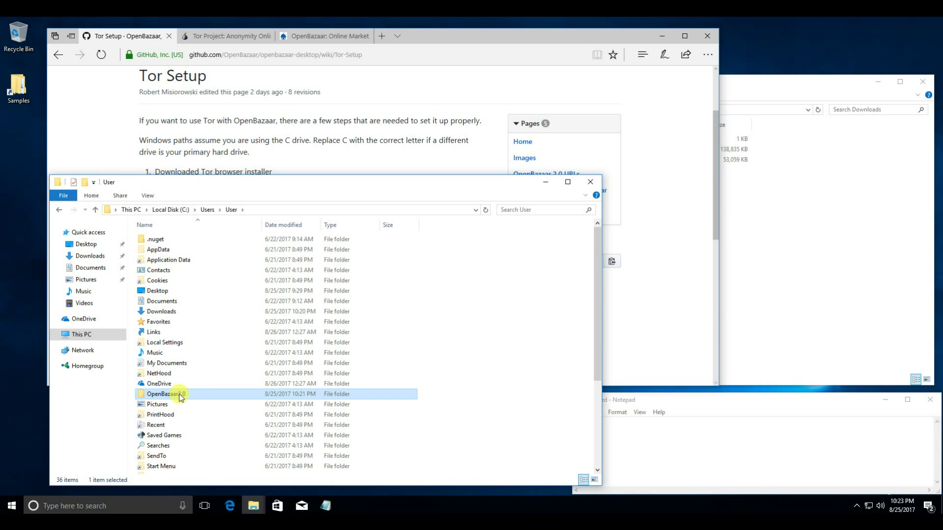
{"action": "key", "text": "Delete"}
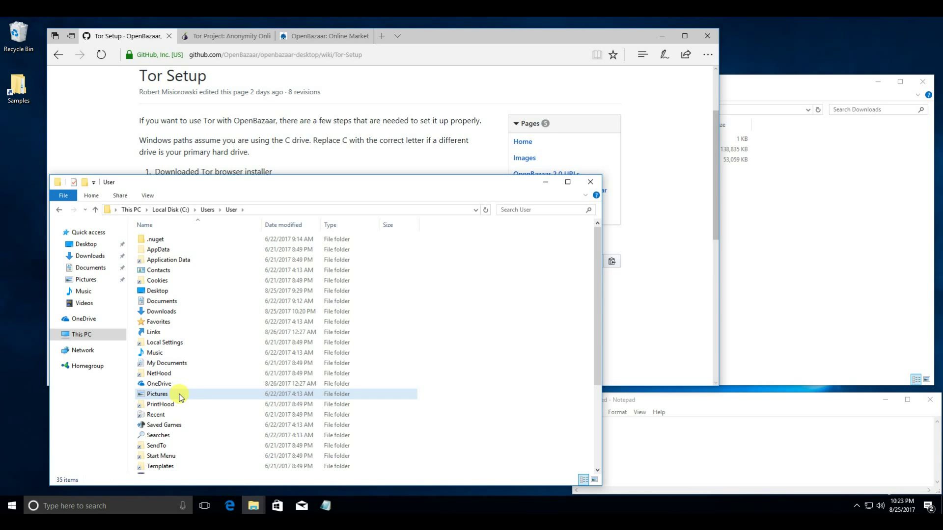
{"action": "left_click", "coordinate": [363, 154]}
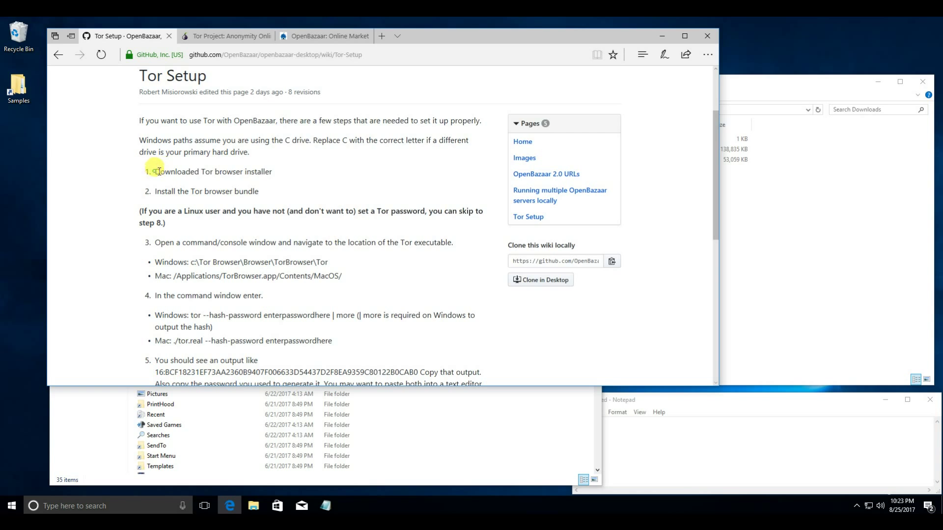
- Go from the wiki's first install steps to the Tor Project's Download Tor page for Tor Browser 7.0.4
{"action": "left_click_drag", "start_coordinate": [154, 171], "coordinate": [272, 197]}
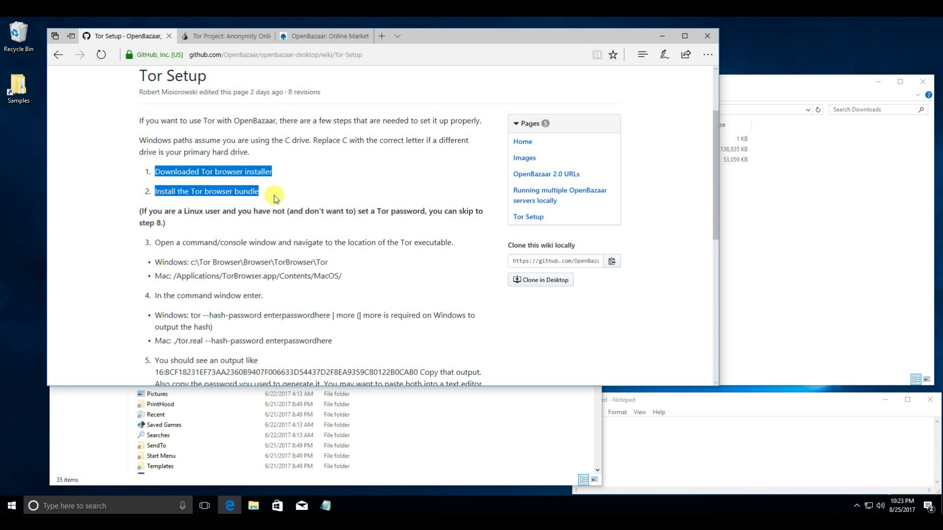
{"action": "left_click", "coordinate": [274, 197]}
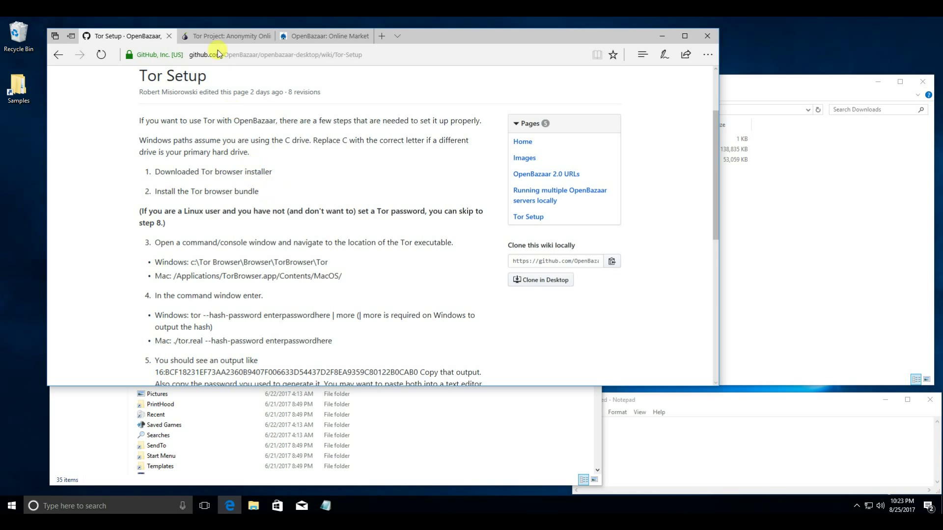
{"action": "left_click", "coordinate": [197, 34]}
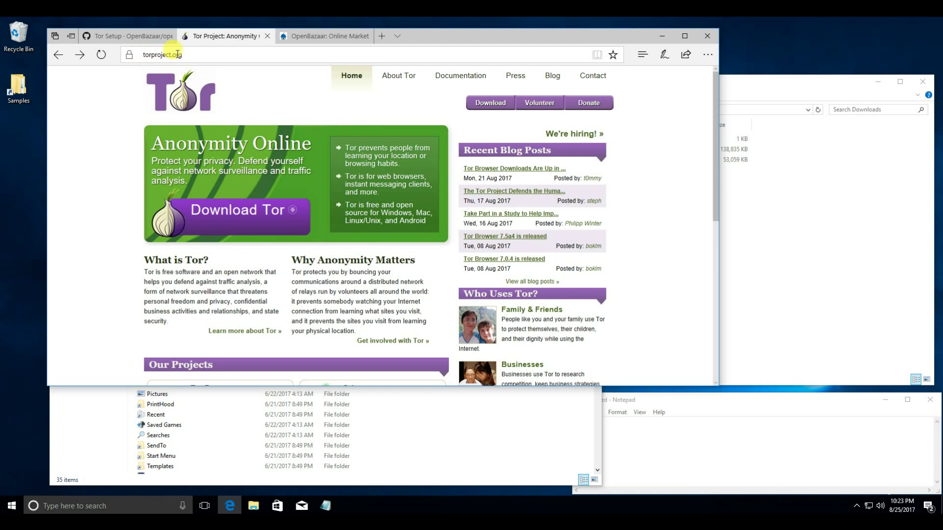
{"action": "left_click", "coordinate": [227, 211]}
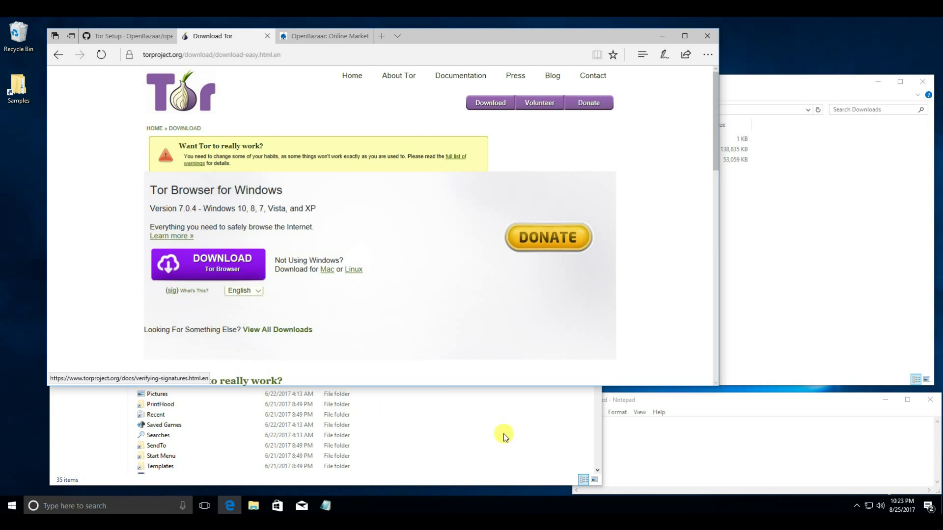
- Run the torbrowser installer from Downloads in English to Desktop\Tor Browser, unticking Run Tor Browser
{"action": "left_click", "coordinate": [756, 283]}
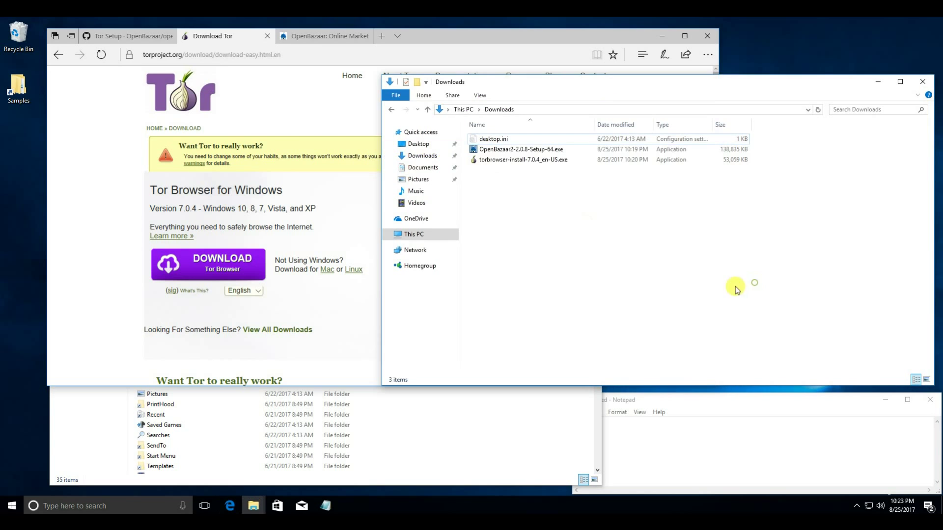
{"action": "double_click", "coordinate": [507, 160]}
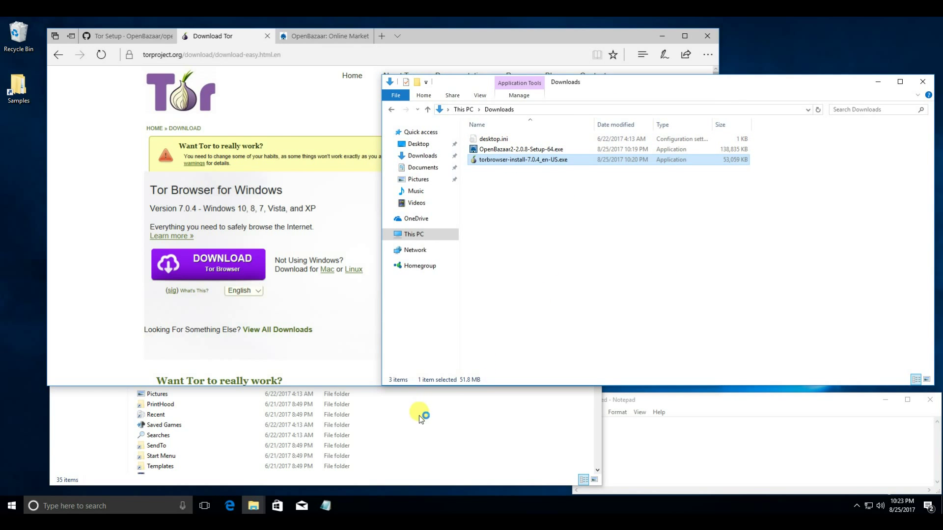
{"action": "left_click", "coordinate": [137, 40]}
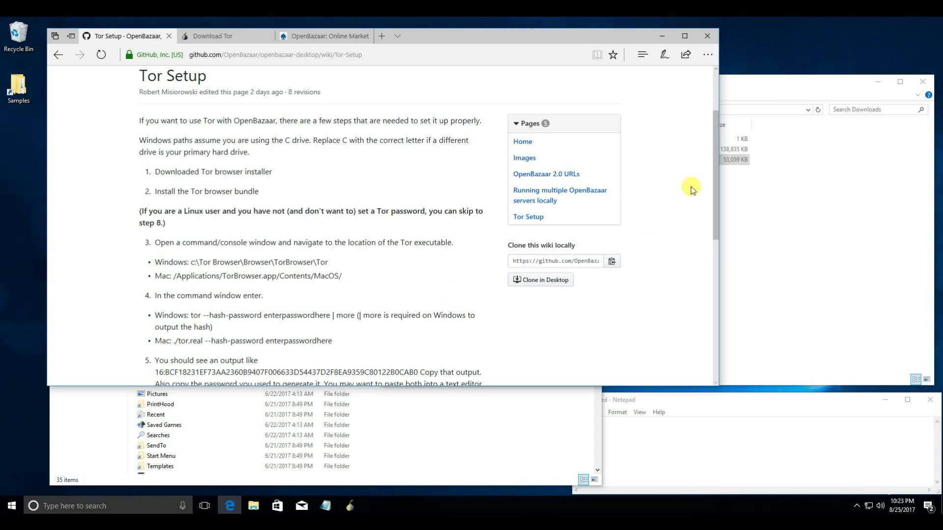
{"action": "left_click", "coordinate": [663, 37]}
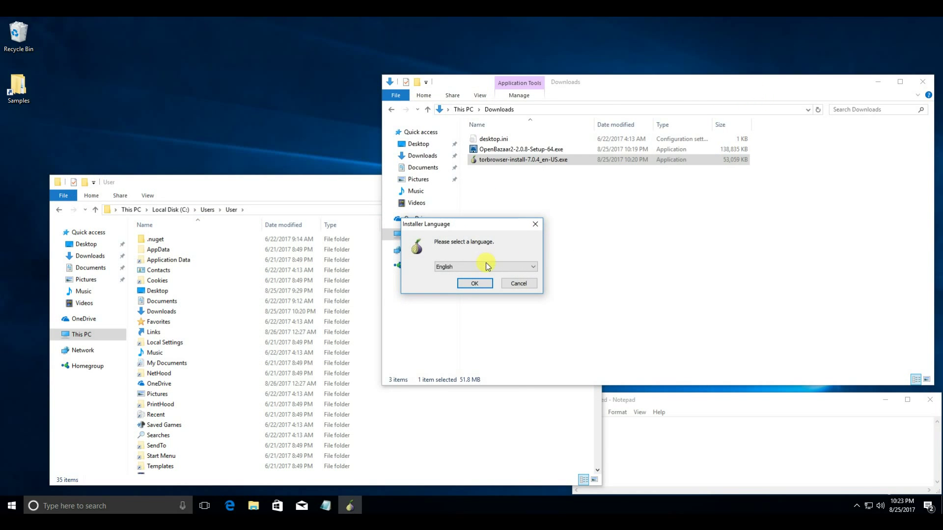
{"action": "left_click", "coordinate": [473, 284]}
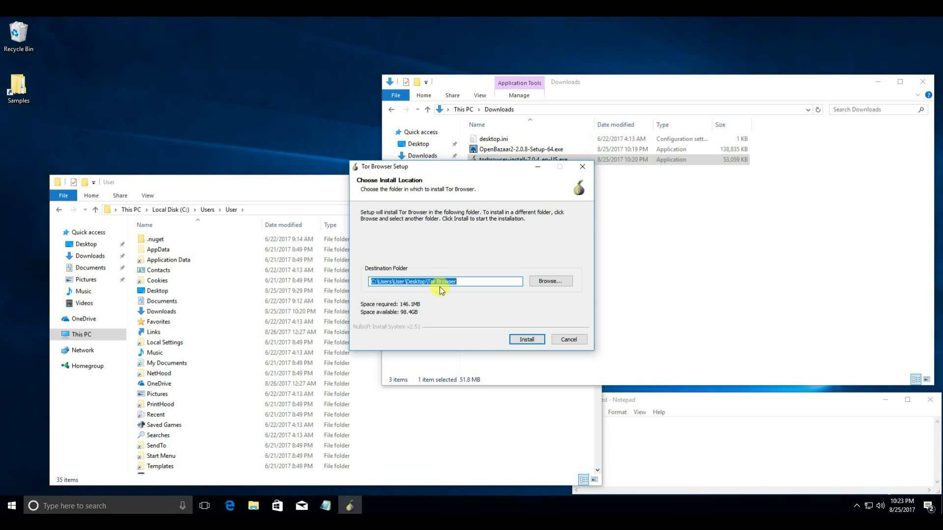
{"action": "left_click", "coordinate": [526, 340]}
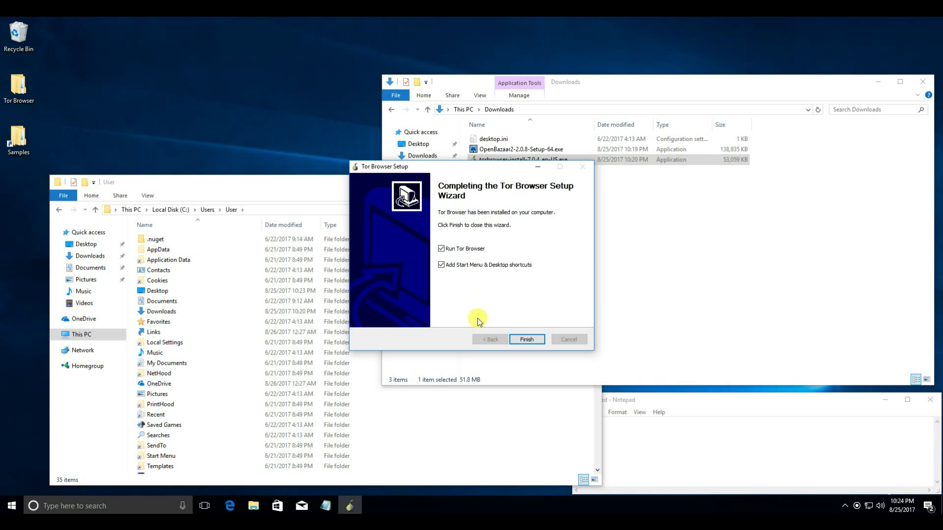
{"action": "left_click", "coordinate": [441, 249]}
{"action": "left_click", "coordinate": [526, 340]}
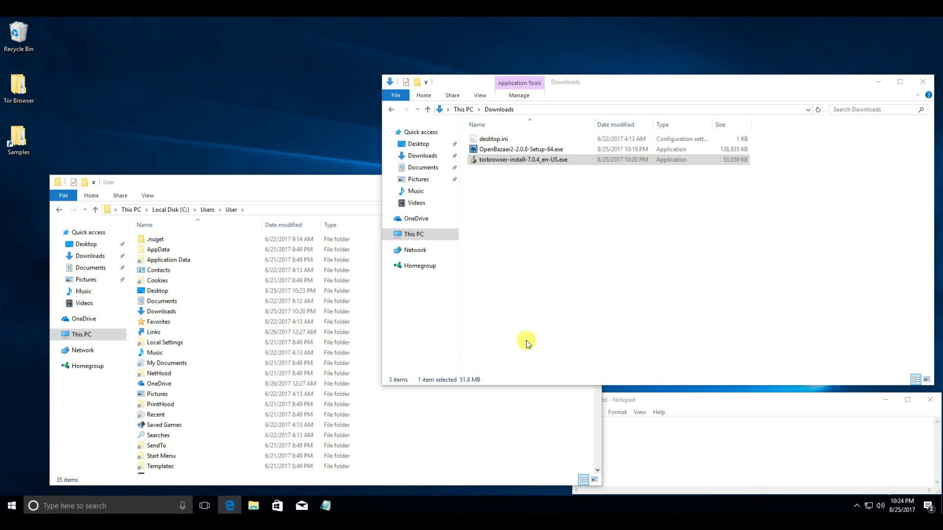
- Open a Command Prompt by searching 'command' and position it below the wiki steps
{"action": "left_click", "coordinate": [229, 505]}
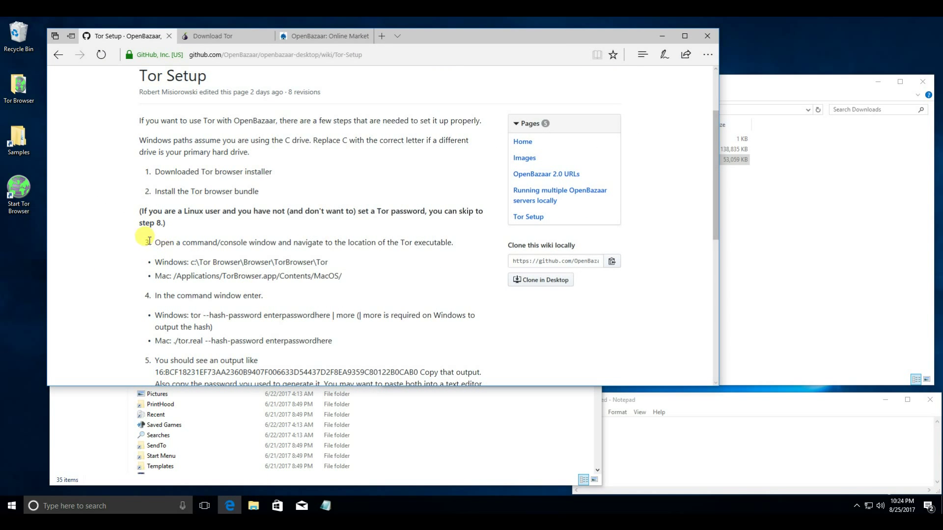
{"action": "left_click", "coordinate": [115, 498]}
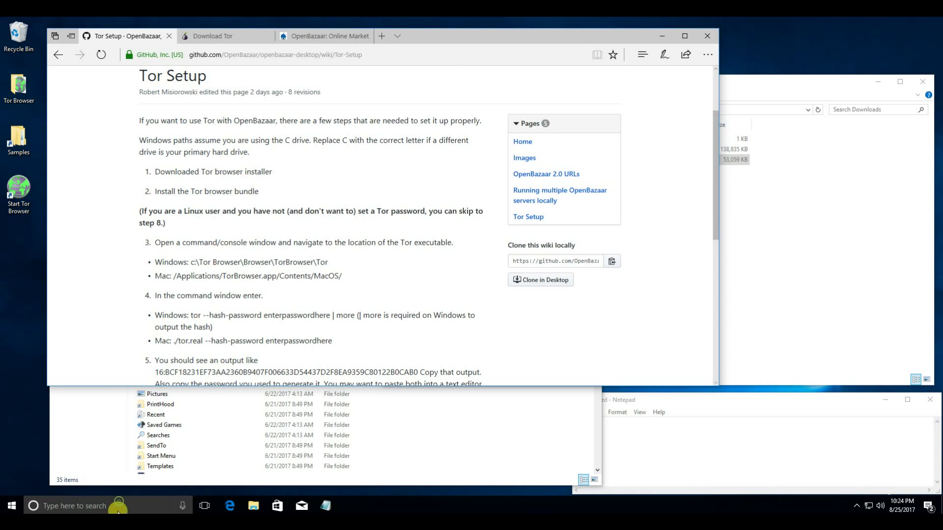
{"action": "type", "text": "command"}
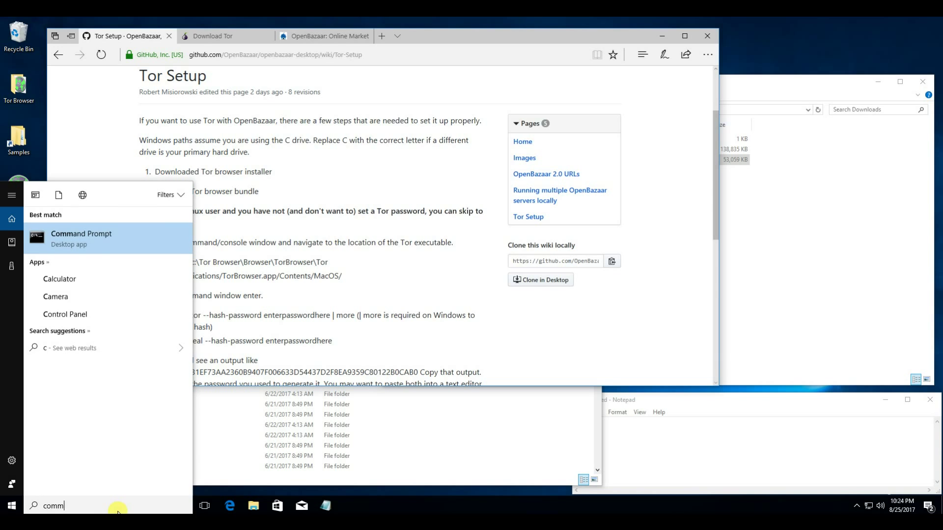
{"action": "left_click", "coordinate": [89, 239]}
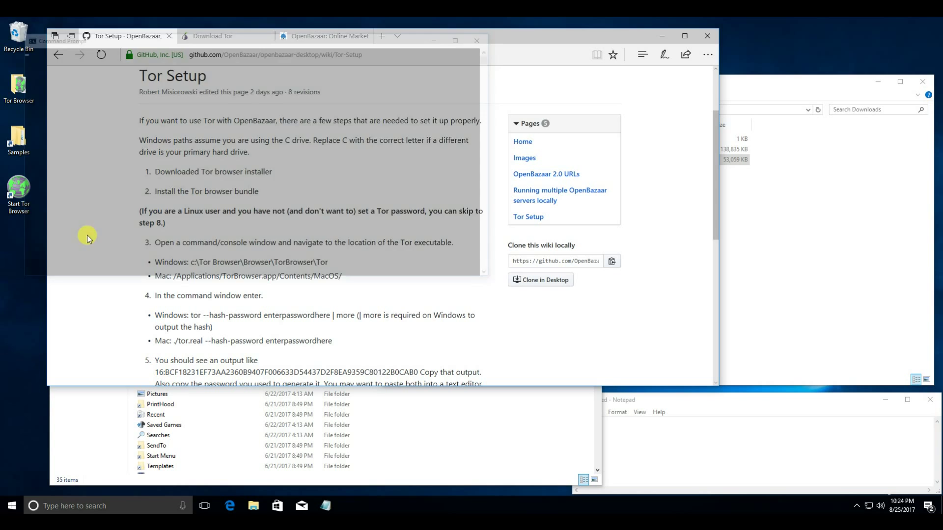
{"action": "left_click_drag", "start_coordinate": [256, 33], "coordinate": [613, 185]}
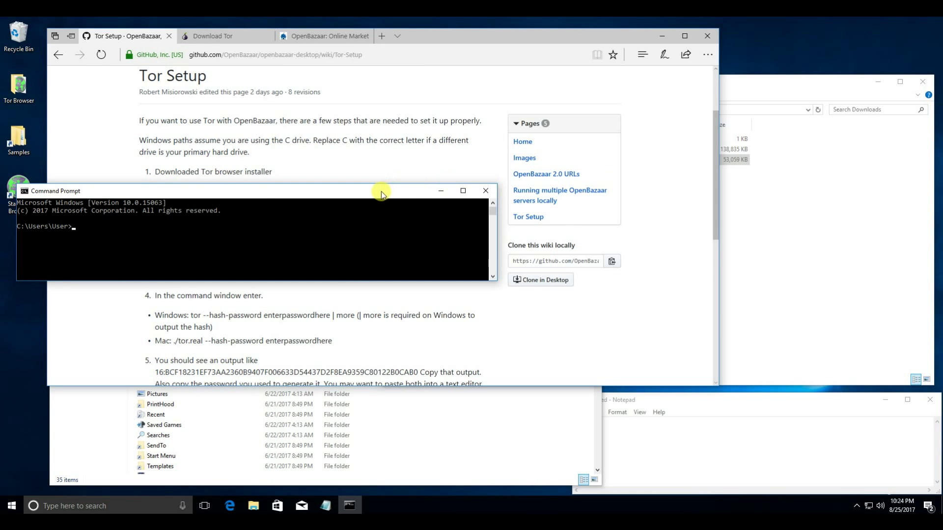
{"action": "left_click_drag", "start_coordinate": [379, 194], "coordinate": [743, 280]}
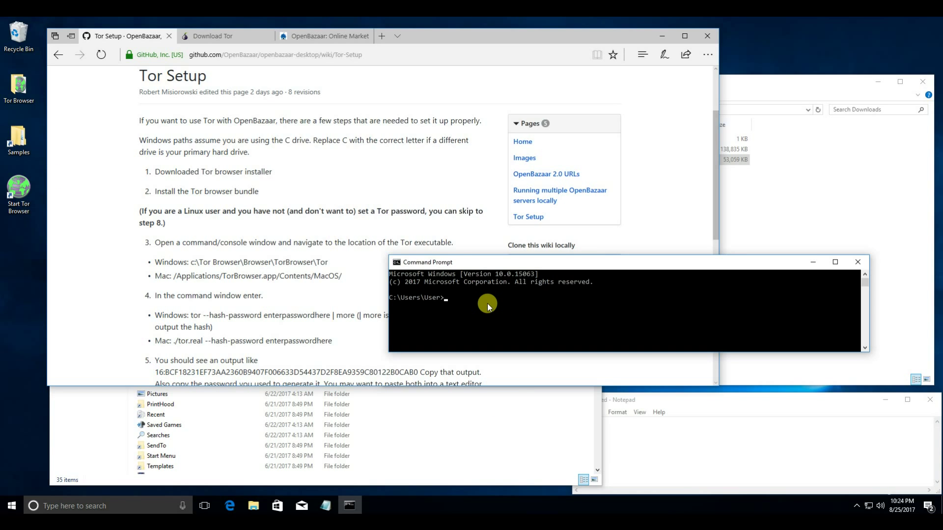
- Change into the Desktop\Tor Browser folder using cd with Tab completion
{"action": "type", "text": "cd Desktop"}
{"action": "key", "text": "Return"}
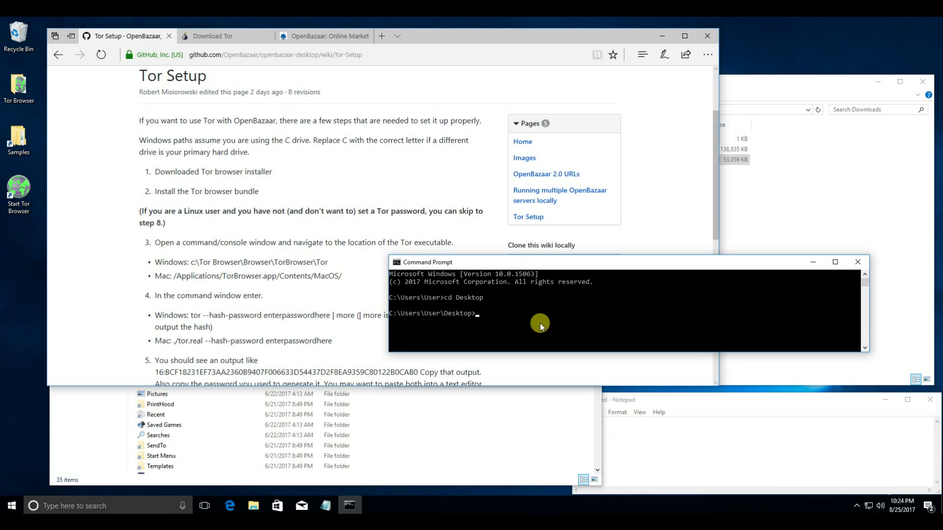
{"action": "type", "text": "cd Tor"}
{"action": "key", "text": "Home"}
{"action": "key", "text": "Tab"}
{"action": "key", "text": "Return"}
- Descend into Browser\TorBrowser\Tor and run dir, listing 10 files including tor.exe
{"action": "type", "text": "cd"}
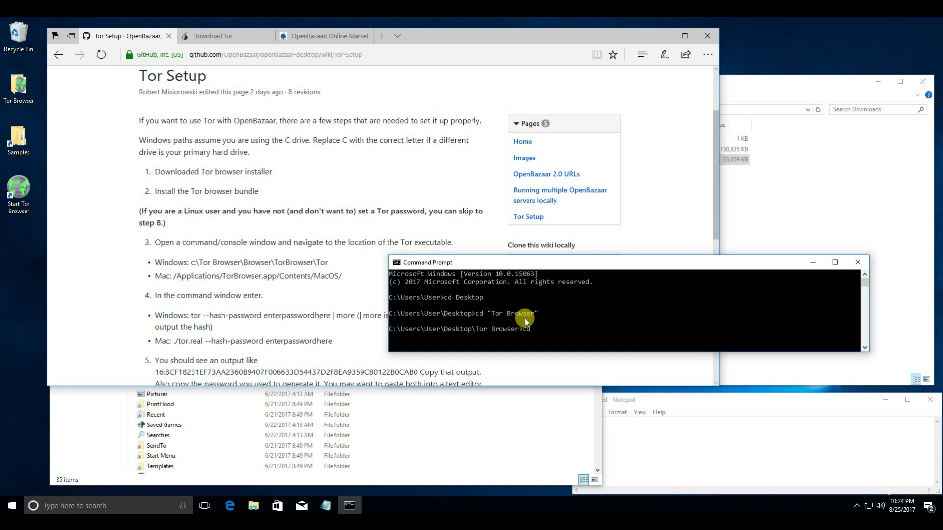
{"action": "type", "text": " B"}
{"action": "key", "text": "Tab"}
{"action": "key", "text": "Return"}
{"action": "type", "text": "cd Tor"}
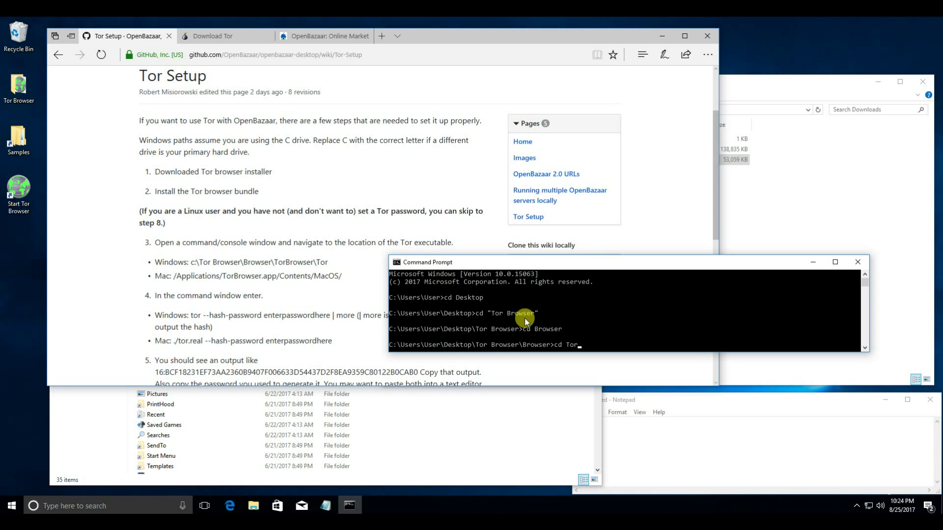
{"action": "key", "text": "Tab"}
{"action": "key", "text": "Return"}
{"action": "type", "text": "cd Tor"}
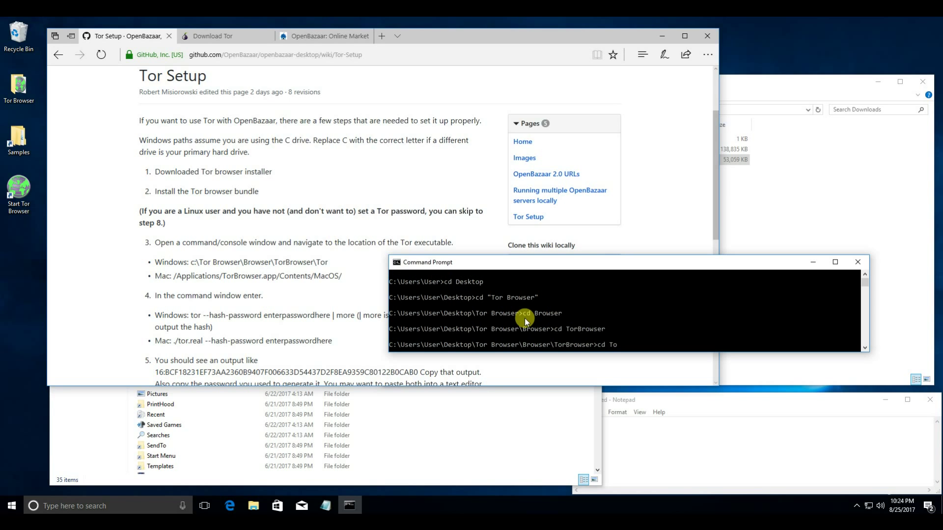
{"action": "key", "text": "Return"}
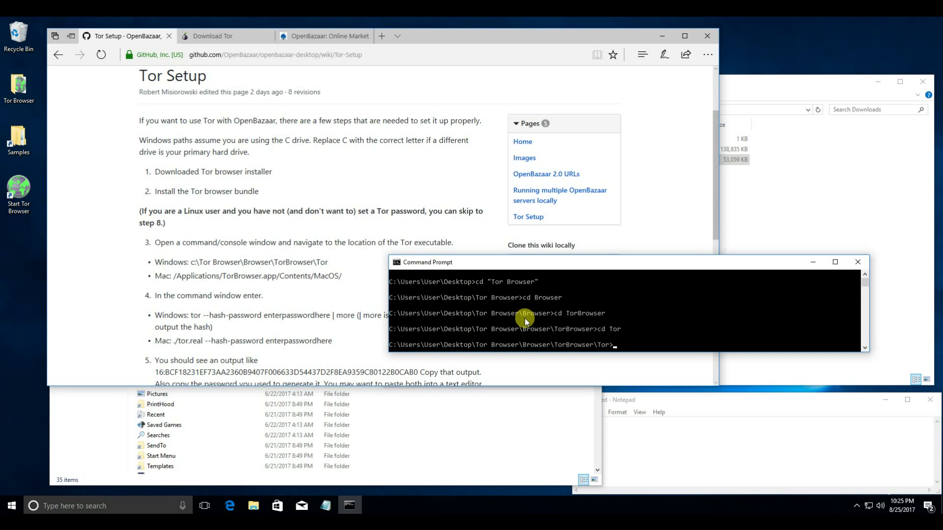
{"action": "type", "text": "dir"}
{"action": "key", "text": "Return"}
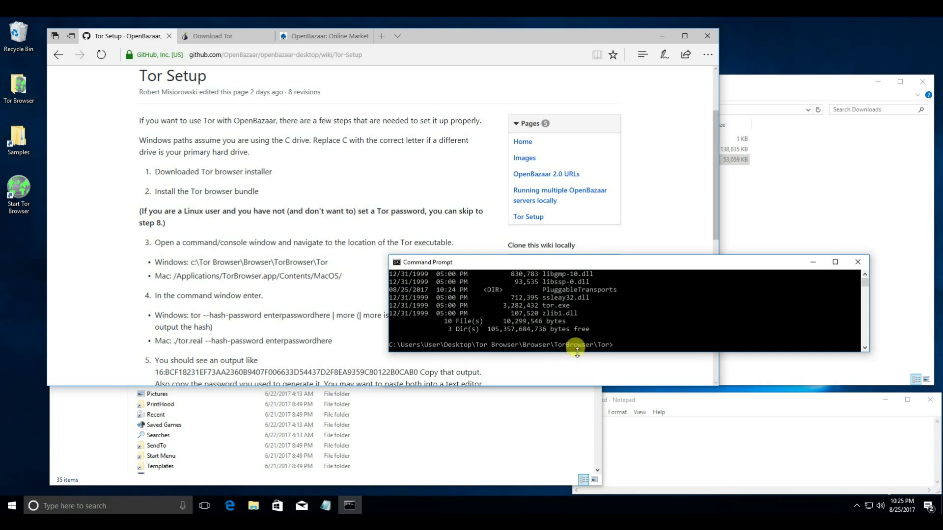
- Run tor --hash-password with the chosen control password and select the printed 16: hash line
{"action": "left_click_drag", "start_coordinate": [578, 352], "coordinate": [578, 421]}
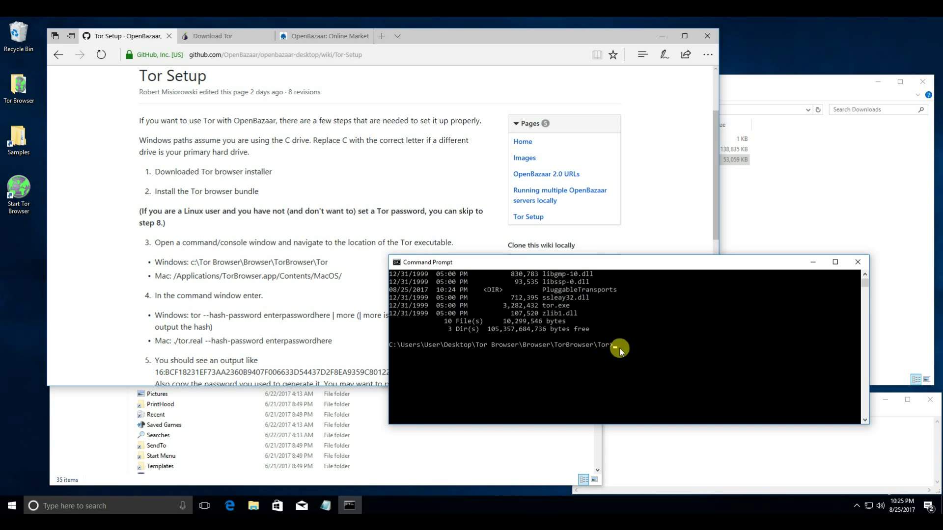
{"action": "left_click", "coordinate": [195, 315]}
{"action": "left_click_drag", "start_coordinate": [192, 316], "coordinate": [357, 315]}
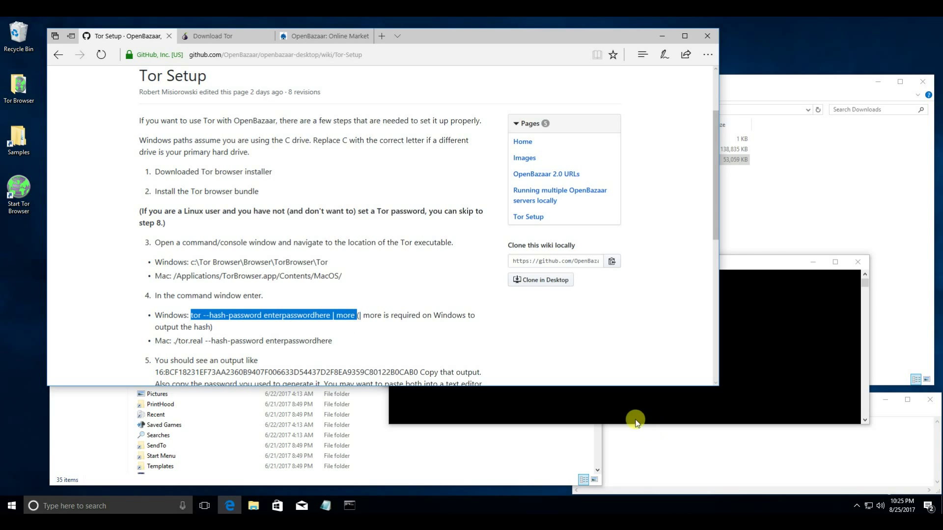
{"action": "left_click", "coordinate": [599, 409]}
{"action": "left_click", "coordinate": [627, 347]}
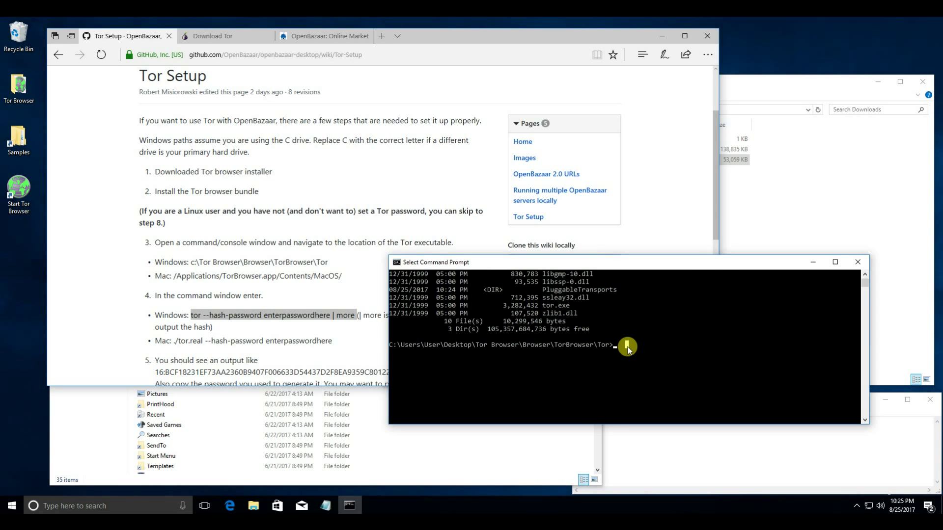
{"action": "type", "text": "tor --hash-password password | more"}
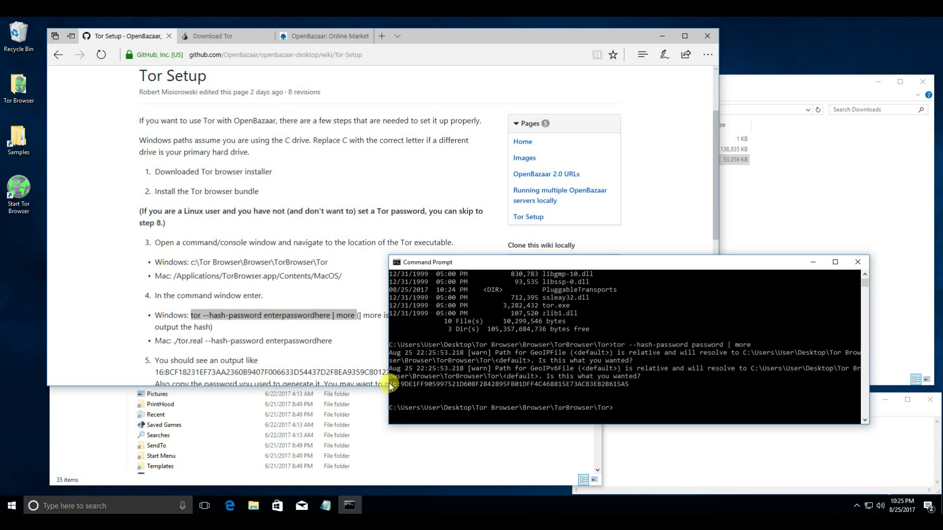
{"action": "left_click_drag", "start_coordinate": [391, 384], "coordinate": [629, 387]}
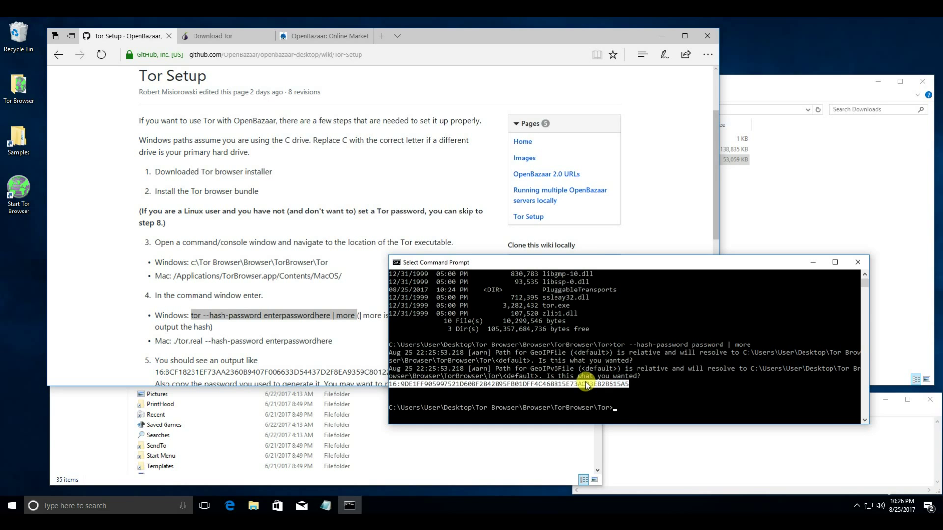
- Paste the generated 16: hash into an untitled Notepad note and copy the plain password to add above it
{"action": "right_click", "coordinate": [587, 386]}
{"action": "left_click", "coordinate": [632, 445]}
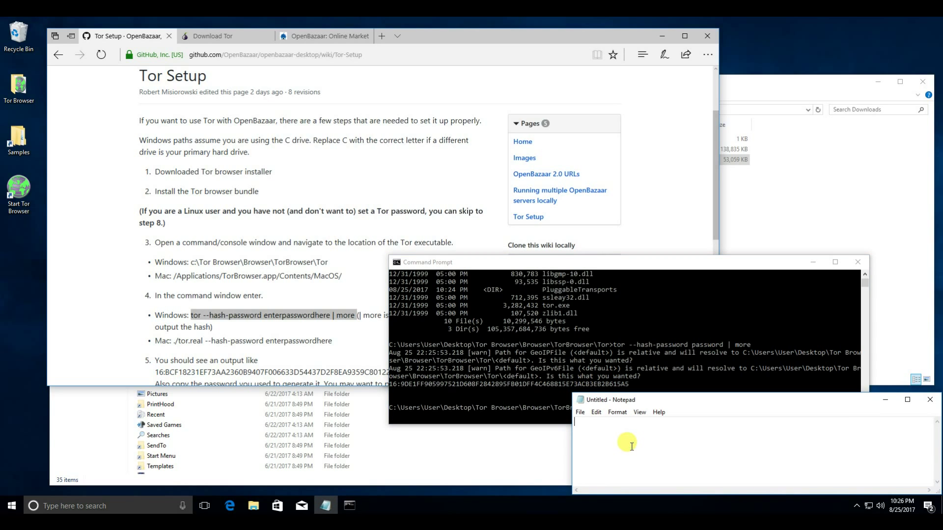
{"action": "key", "text": "ctrl+v"}
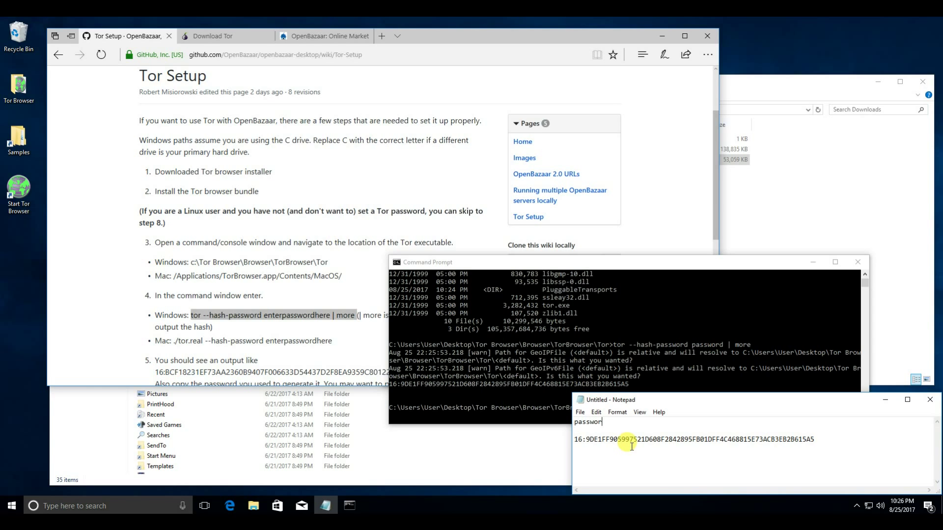
{"action": "left_click", "coordinate": [693, 346]}
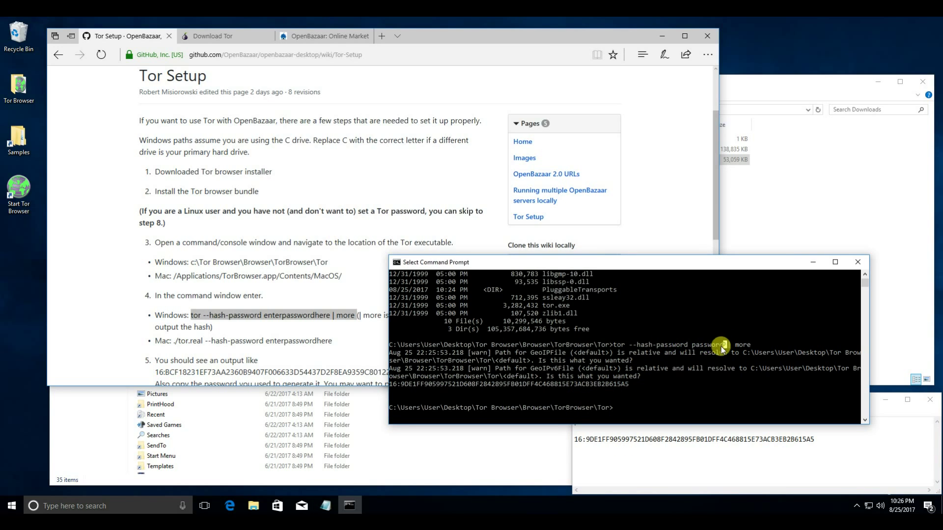
{"action": "left_click_drag", "start_coordinate": [722, 346], "coordinate": [689, 344]}
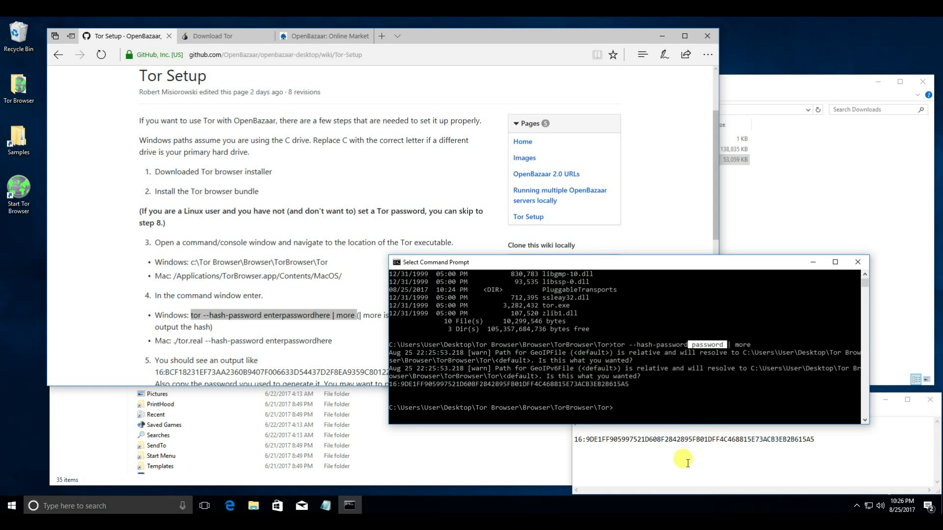
{"action": "left_click", "coordinate": [691, 439]}
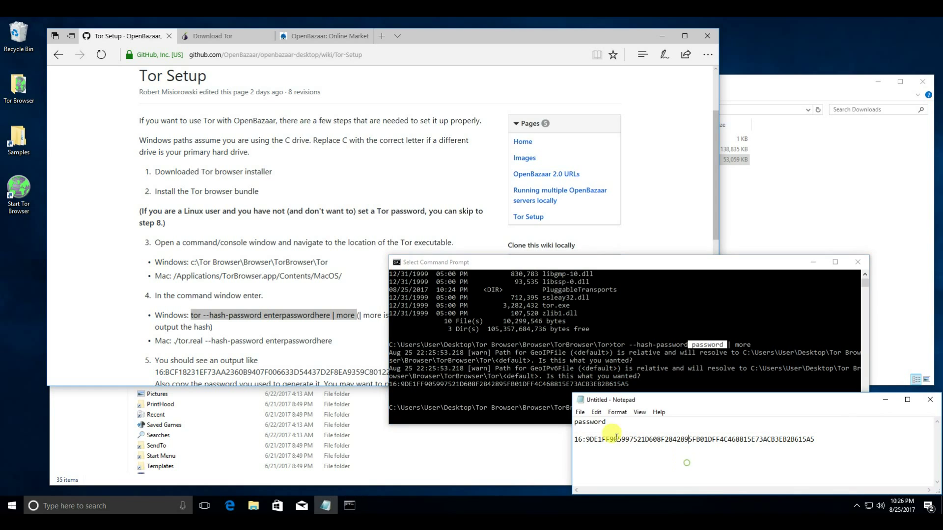
- Scroll the GitHub Tor-Setup wiki down to step 6 about opening torrc, then switch to File Explorer
{"action": "left_click", "coordinate": [250, 317]}
{"action": "scroll", "coordinate": [251, 327], "scroll_direction": "down", "scroll_amount": 3}
{"action": "scroll", "coordinate": [250, 329], "scroll_direction": "down", "scroll_amount": 2}
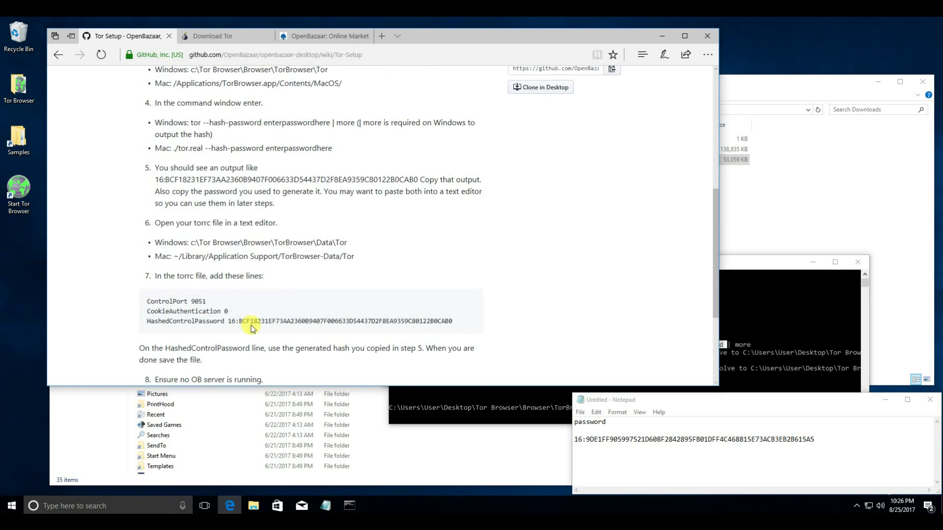
{"action": "left_click_drag", "start_coordinate": [156, 176], "coordinate": [277, 177]}
{"action": "left_click", "coordinate": [305, 186]}
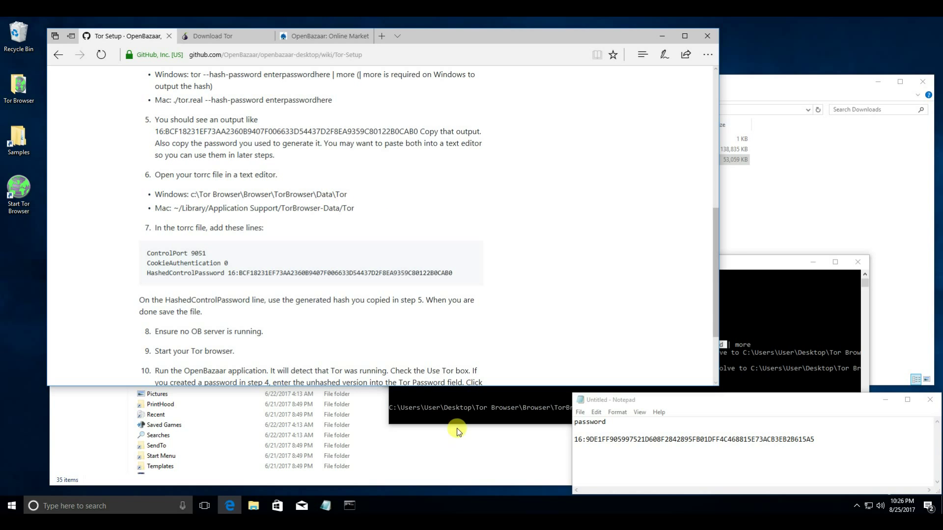
{"action": "left_click", "coordinate": [440, 448]}
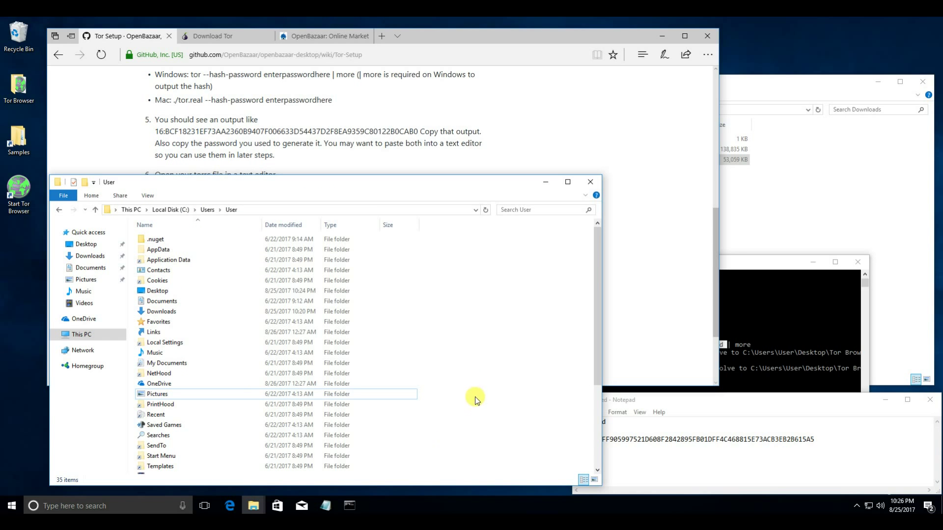
- Browse to Desktop\Tor Browser\Browser\TorBrowser\Data\Tor and choose Open with on torrc
{"action": "left_click", "coordinate": [86, 245]}
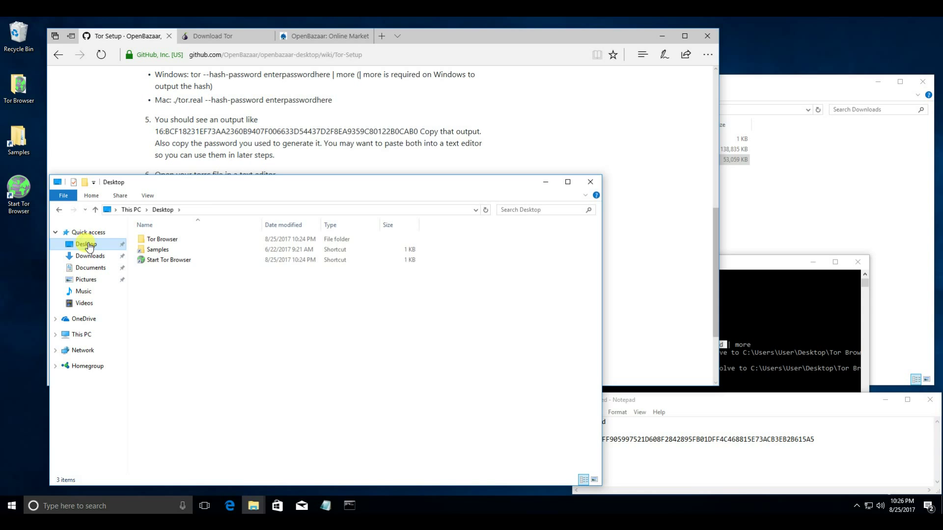
{"action": "double_click", "coordinate": [158, 240]}
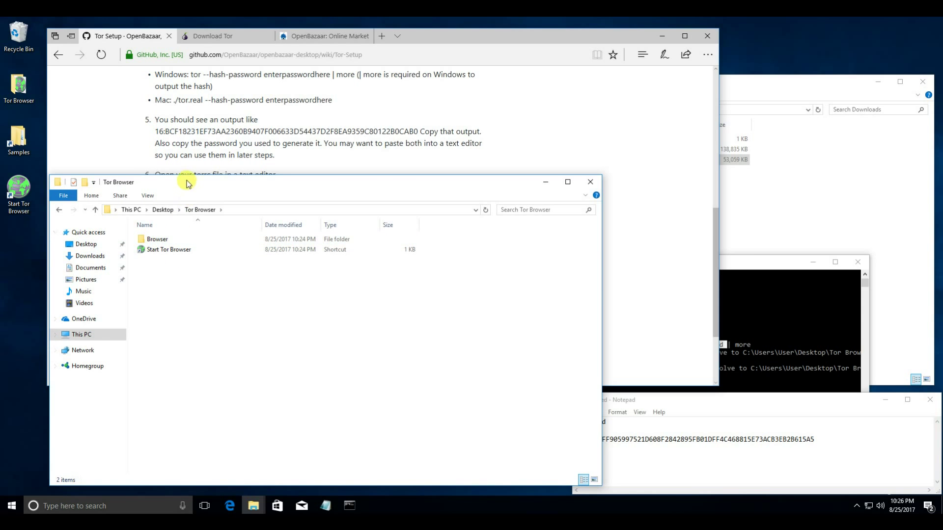
{"action": "left_click_drag", "start_coordinate": [189, 177], "coordinate": [191, 275]}
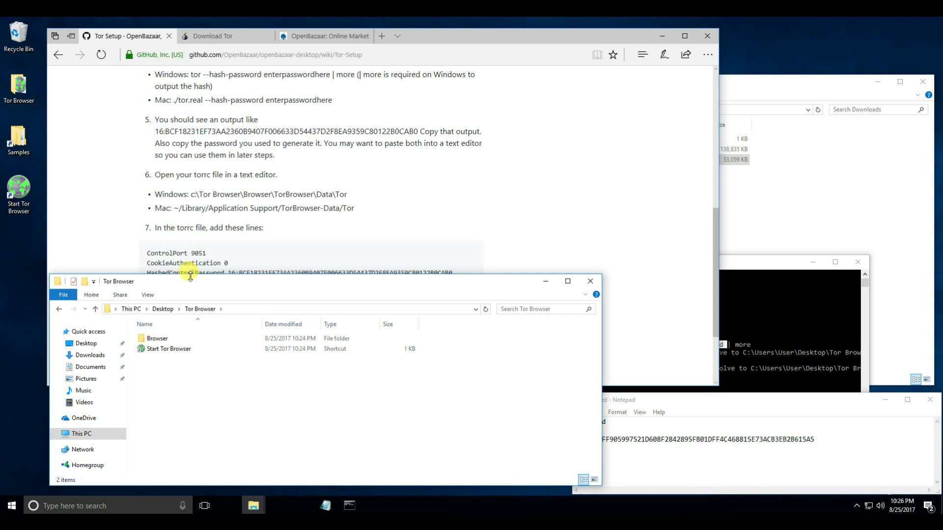
{"action": "double_click", "coordinate": [154, 338]}
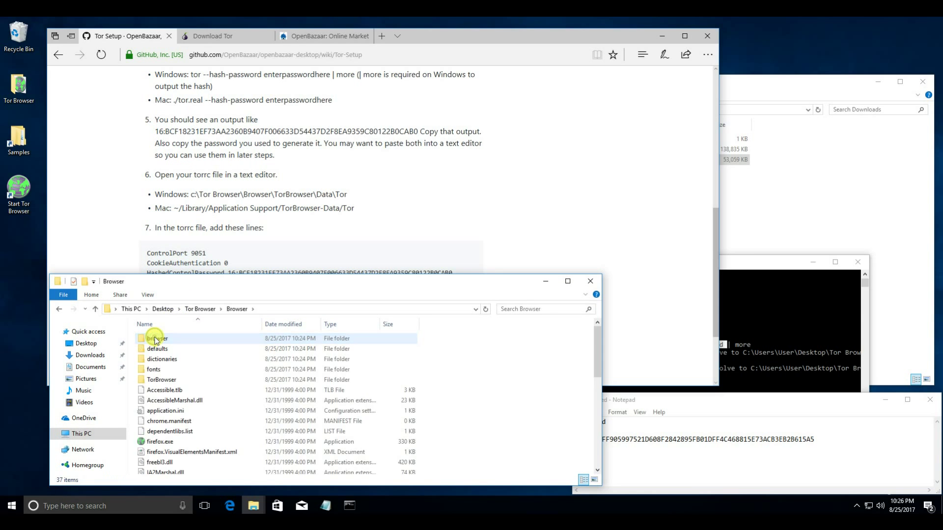
{"action": "double_click", "coordinate": [163, 380]}
{"action": "double_click", "coordinate": [150, 339]}
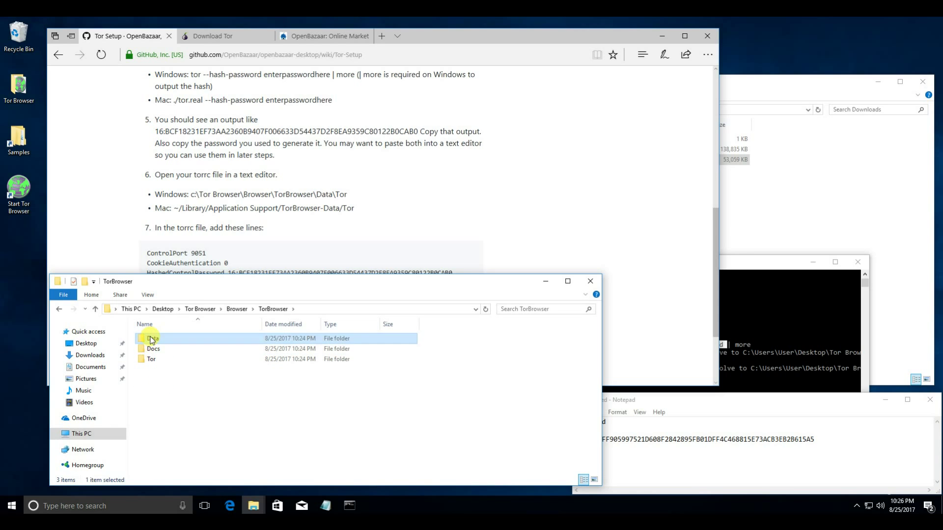
{"action": "double_click", "coordinate": [150, 349]}
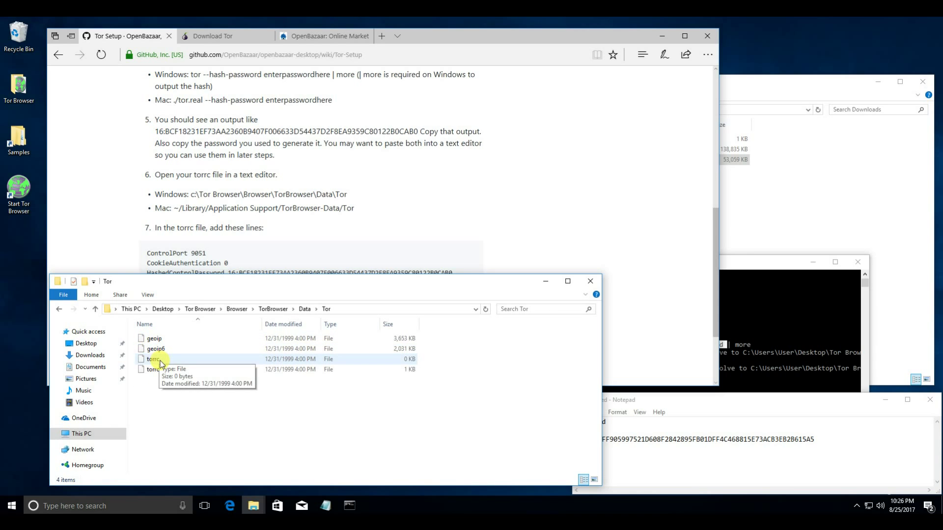
{"action": "left_click", "coordinate": [160, 363]}
{"action": "right_click", "coordinate": [160, 362]}
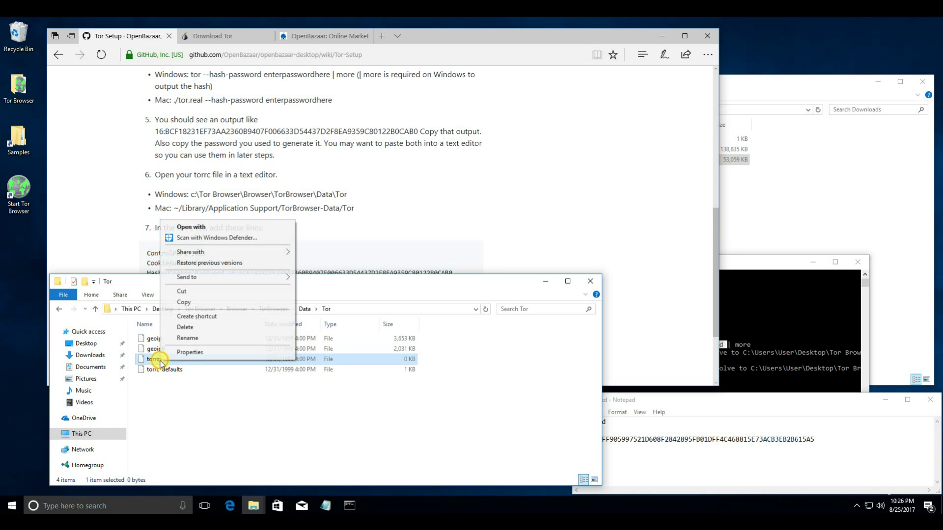
{"action": "left_click", "coordinate": [193, 225]}
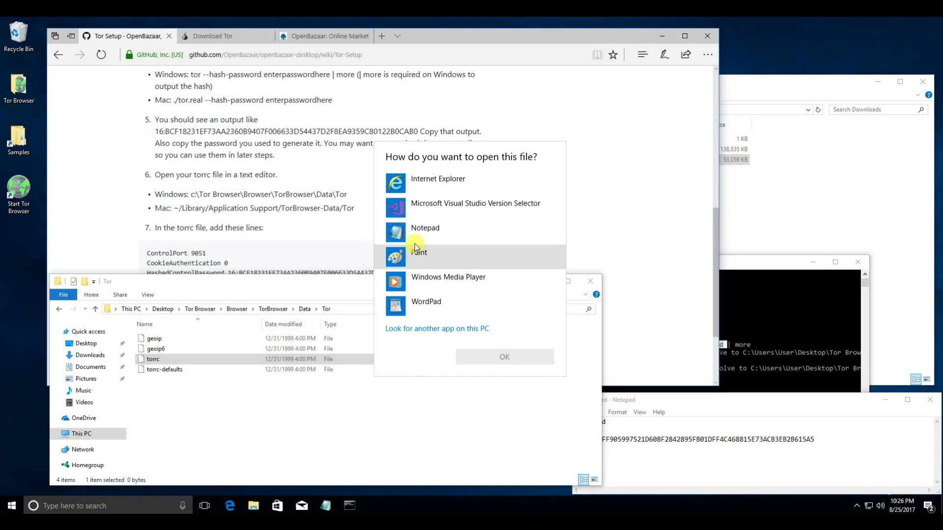
- Open torrc in Notepad and paste the wiki's ControlPort 9051, CookieAuthentication 0 and HashedControlPassword lines
{"action": "double_click", "coordinate": [412, 225]}
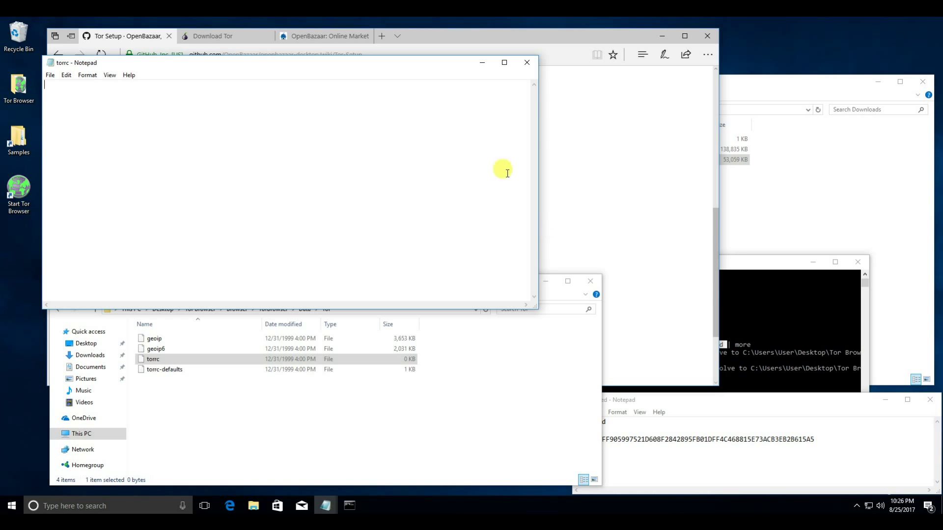
{"action": "left_click_drag", "start_coordinate": [427, 69], "coordinate": [405, 103]}
{"action": "left_click", "coordinate": [578, 149]}
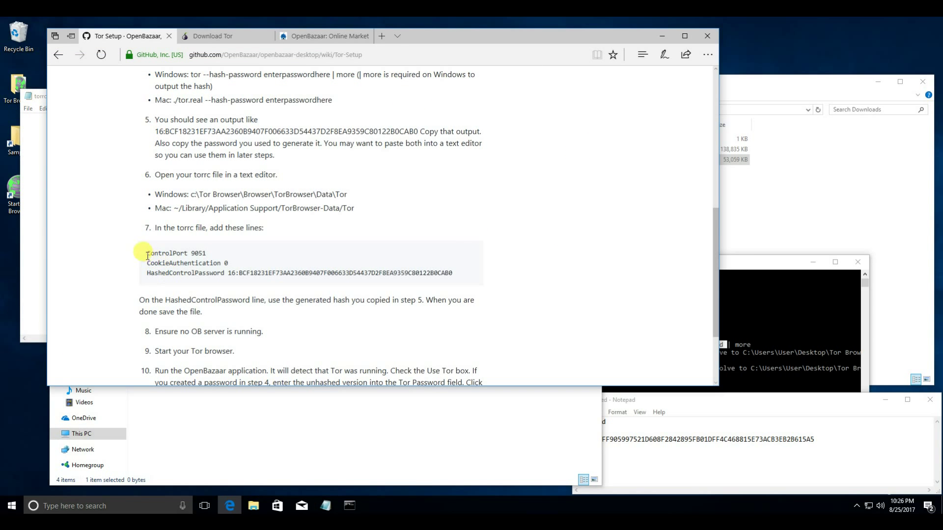
{"action": "left_click_drag", "start_coordinate": [150, 254], "coordinate": [451, 273]}
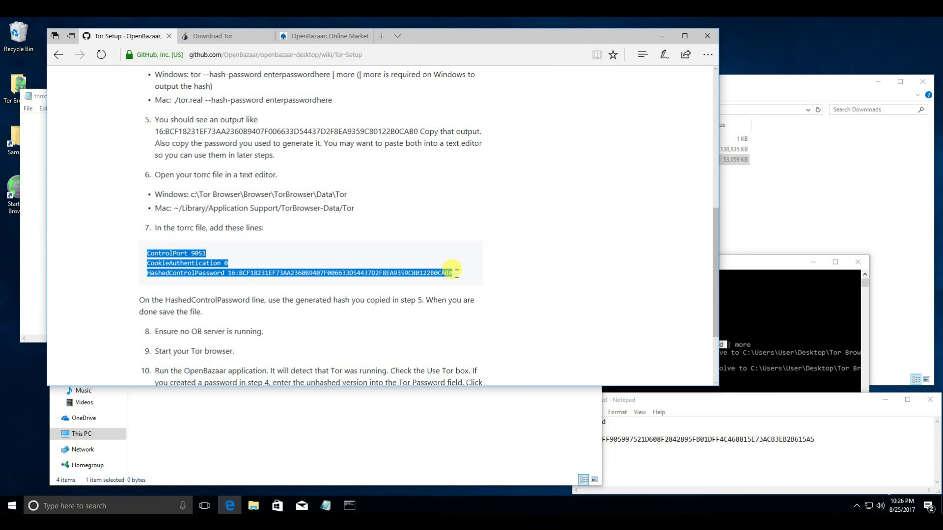
{"action": "right_click", "coordinate": [218, 277]}
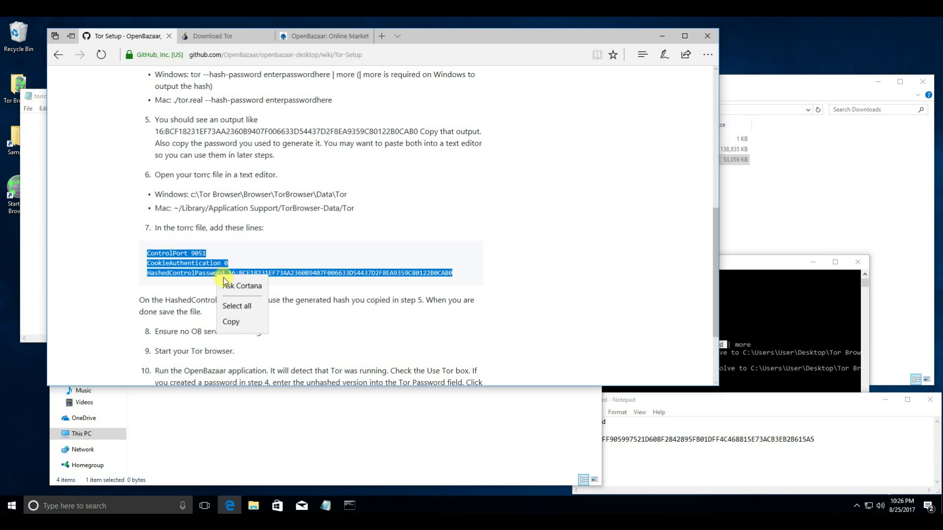
{"action": "left_click", "coordinate": [232, 323]}
{"action": "left_click", "coordinate": [37, 291]}
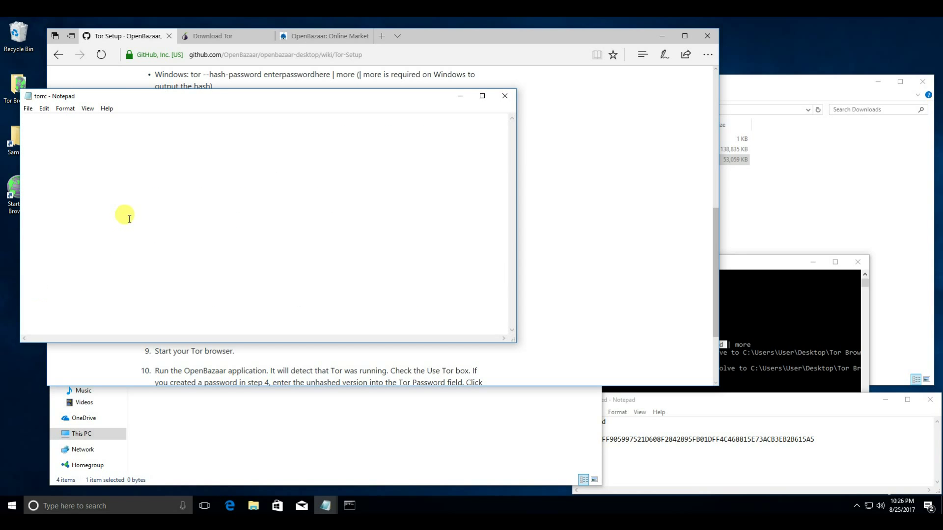
{"action": "key", "text": "ctrl+v"}
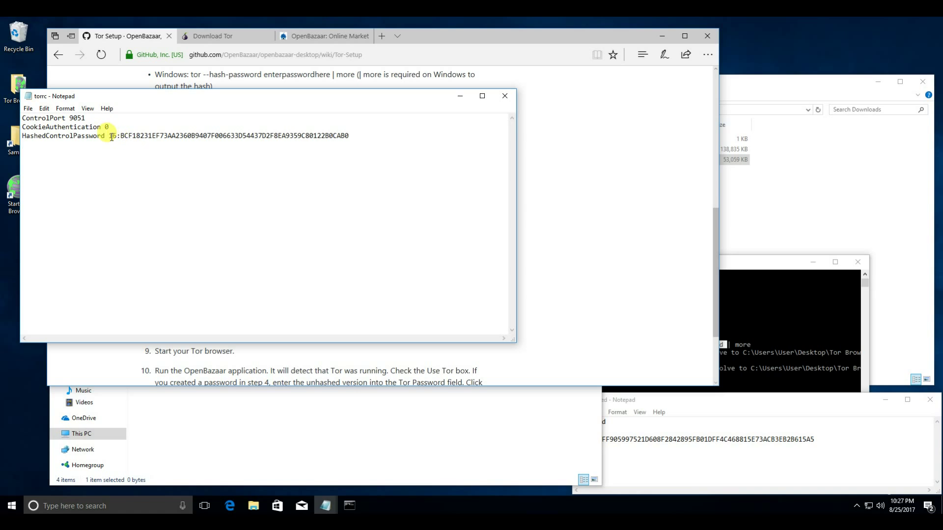
- Replace the sample HashedControlPassword hash with the generated 16: hash, then save and close torrc
{"action": "left_click_drag", "start_coordinate": [109, 137], "coordinate": [350, 137]}
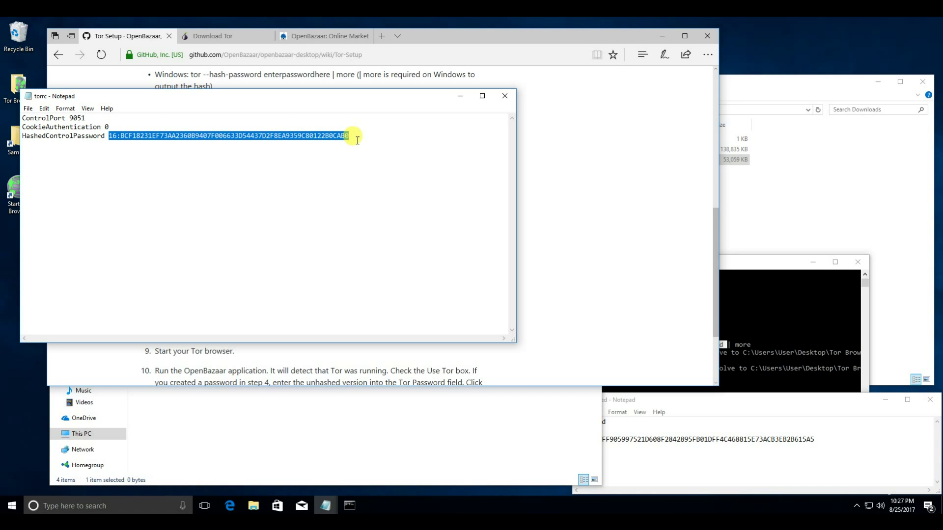
{"action": "key", "text": "Delete"}
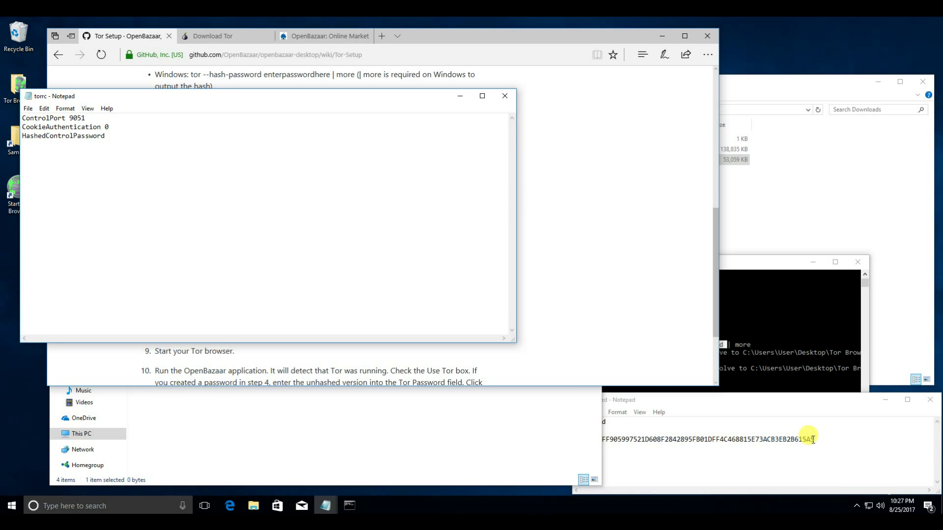
{"action": "left_click_drag", "start_coordinate": [813, 440], "coordinate": [565, 439]}
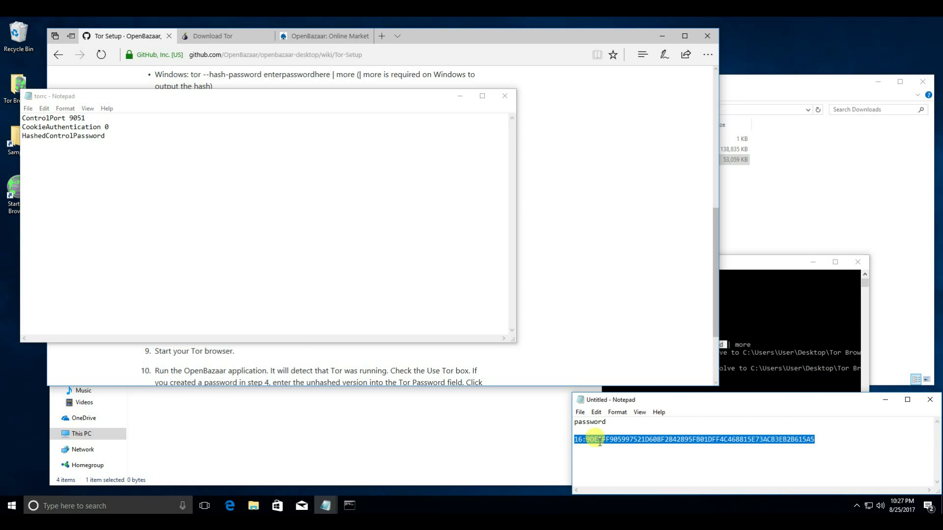
{"action": "left_click", "coordinate": [134, 137]}
{"action": "key", "text": "ctrl+v"}
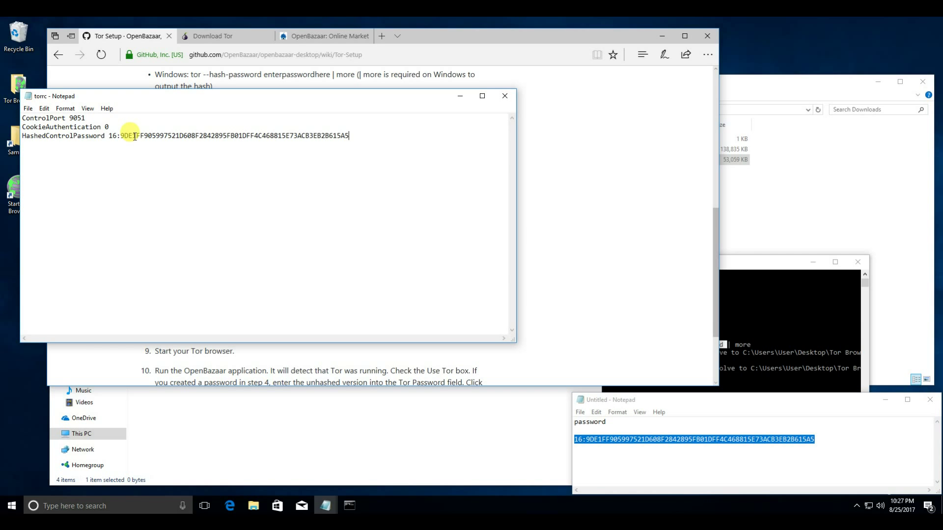
{"action": "left_click", "coordinate": [29, 109]}
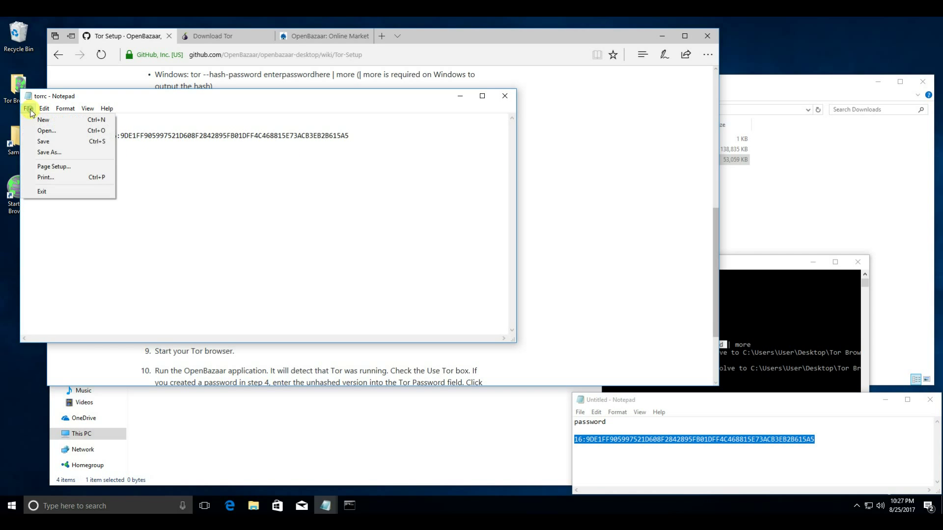
{"action": "left_click", "coordinate": [35, 143]}
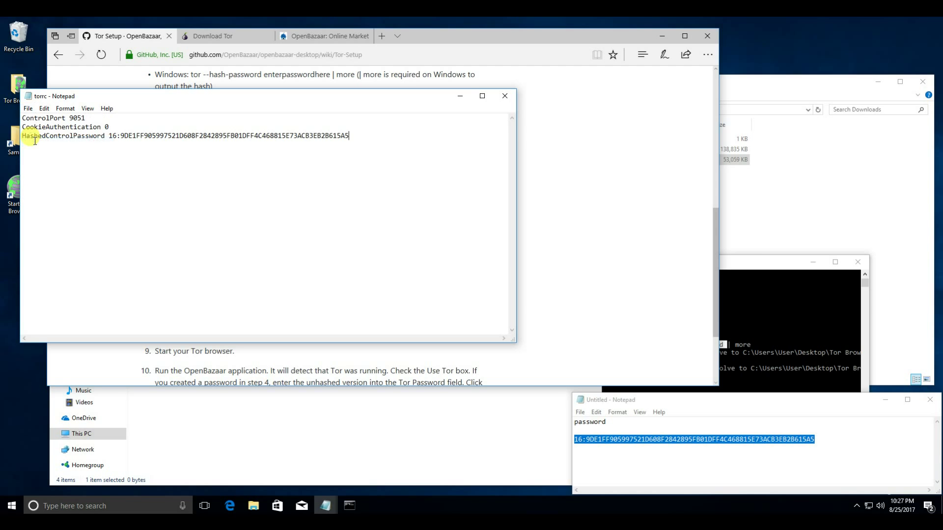
{"action": "left_click", "coordinate": [501, 102]}
- Launch Tor Browser from the desktop shortcut, connect directly, and run Test Tor Network Settings
{"action": "left_click", "coordinate": [316, 322]}
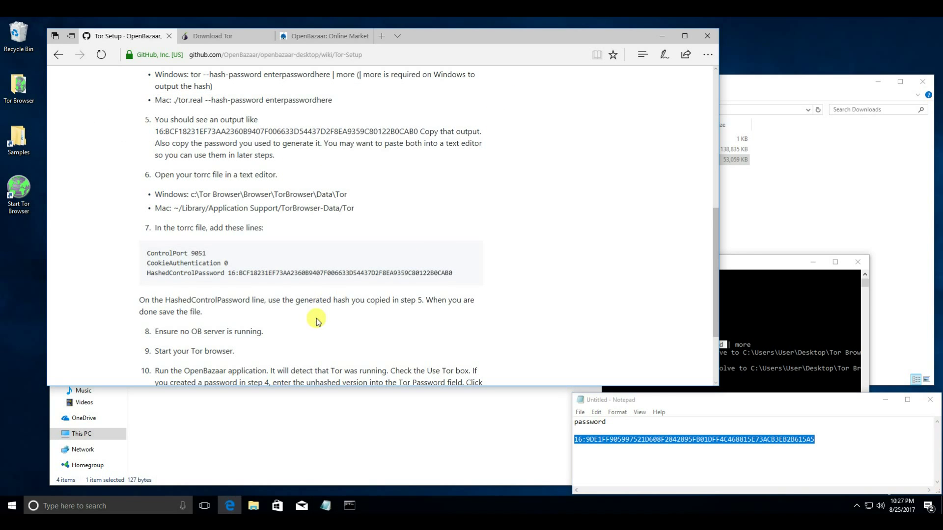
{"action": "scroll", "coordinate": [310, 318], "scroll_direction": "down", "scroll_amount": 3}
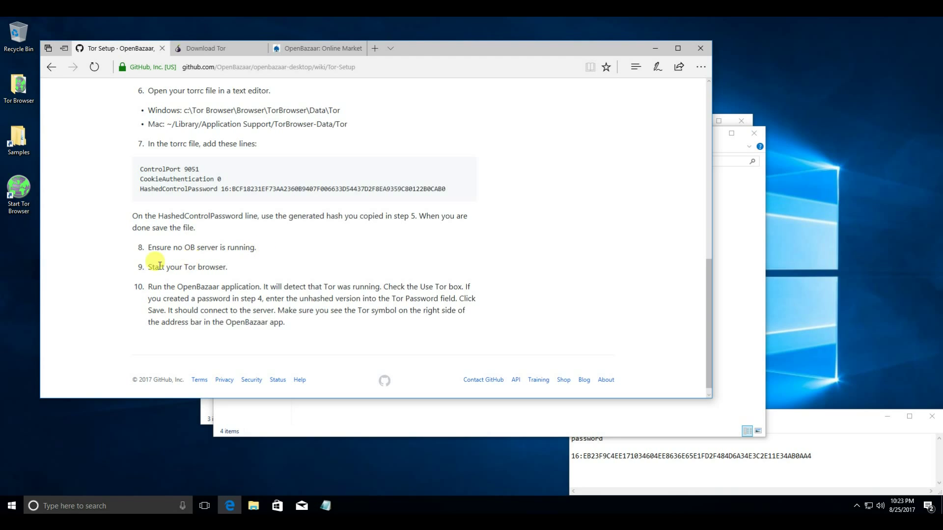
{"action": "double_click", "coordinate": [23, 207]}
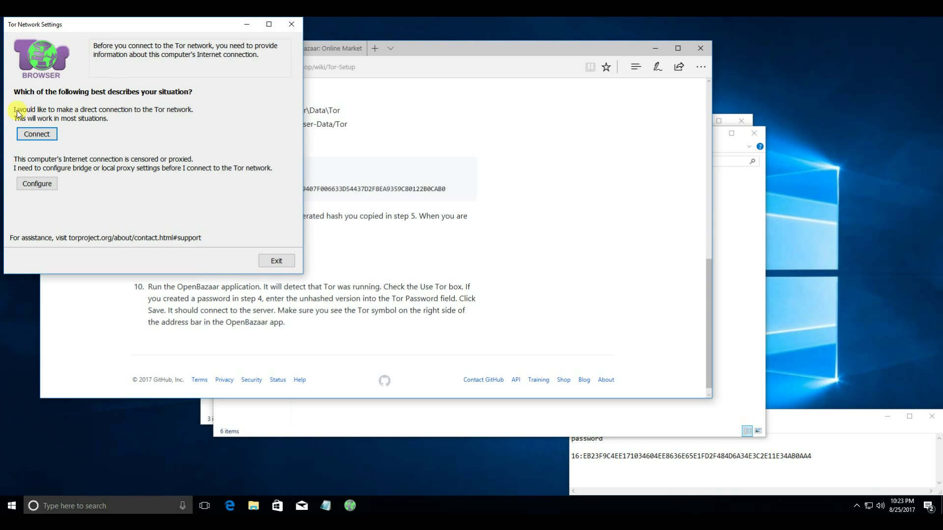
{"action": "left_click", "coordinate": [42, 133]}
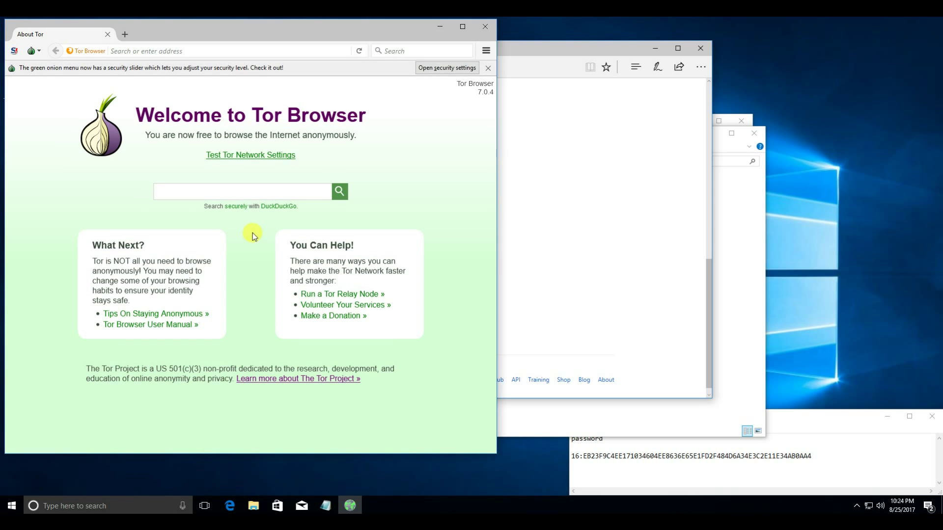
{"action": "left_click", "coordinate": [263, 161]}
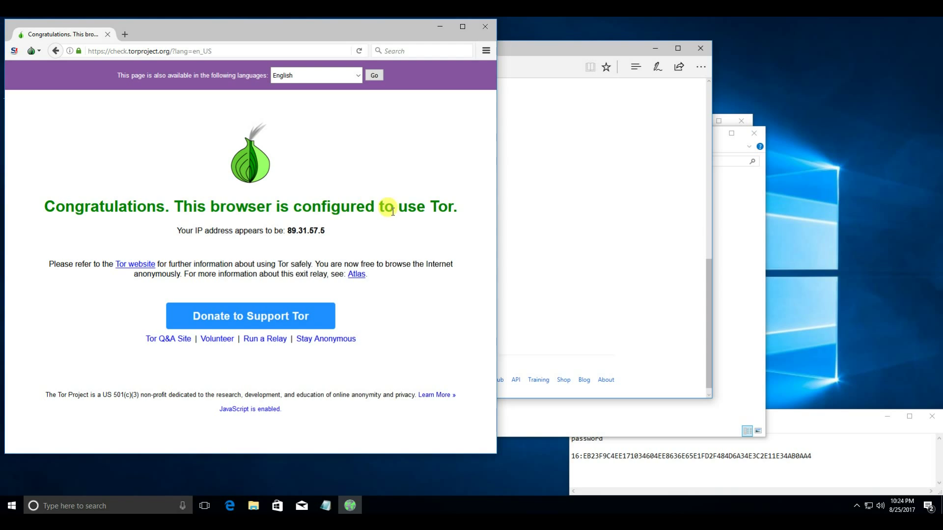
{"action": "left_click", "coordinate": [558, 246]}
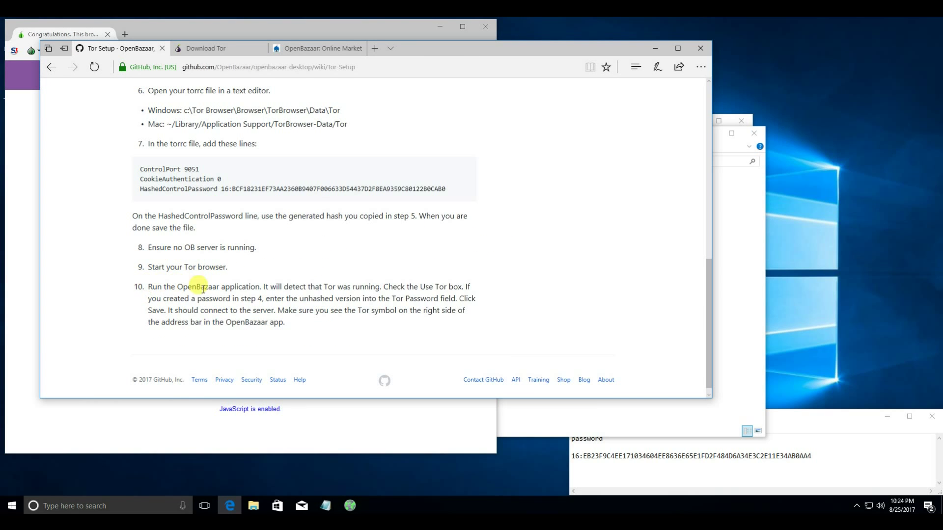
- On the OpenBazaar site, expand the Windows download into its 32-bit and 64-bit links
{"action": "left_click", "coordinate": [319, 48]}
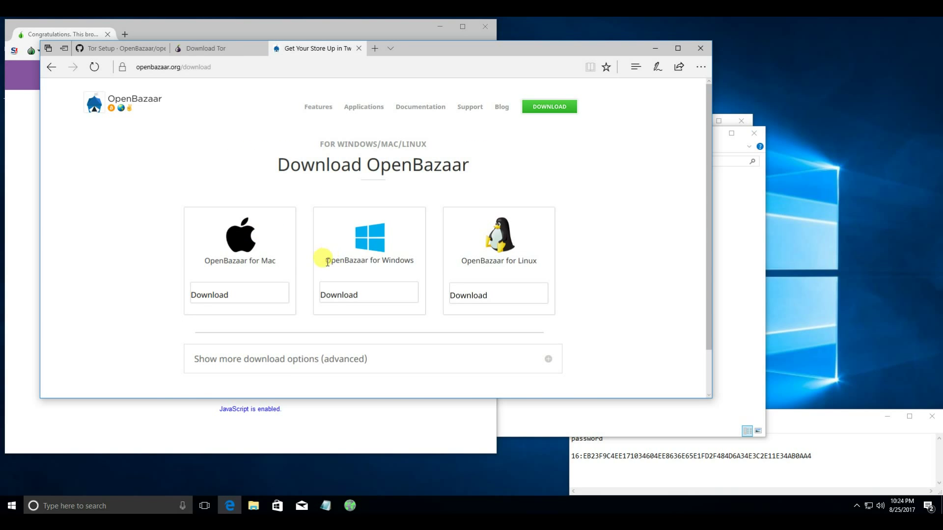
{"action": "left_click", "coordinate": [335, 297]}
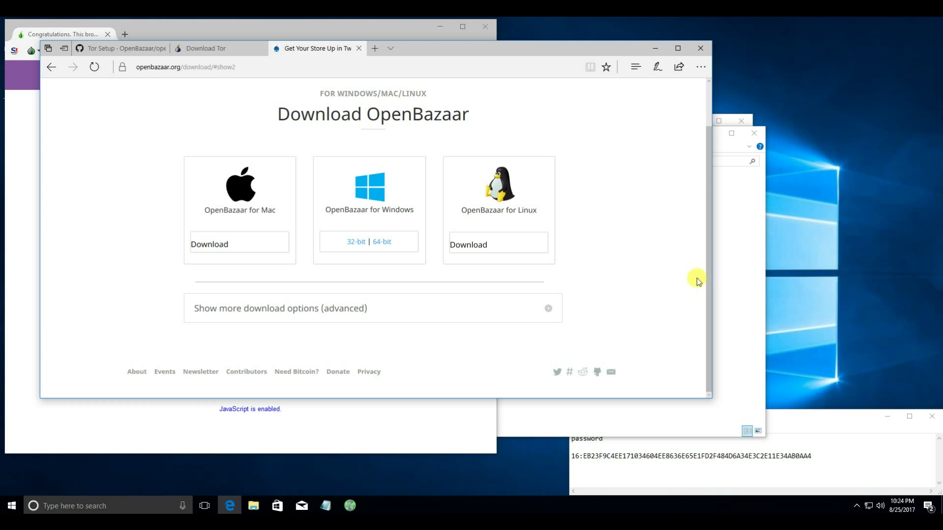
- Run OpenBazaar2-2.0.8-Setup-64.exe from the Downloads folder, then return to the Tor setup guide
{"action": "left_click", "coordinate": [722, 268]}
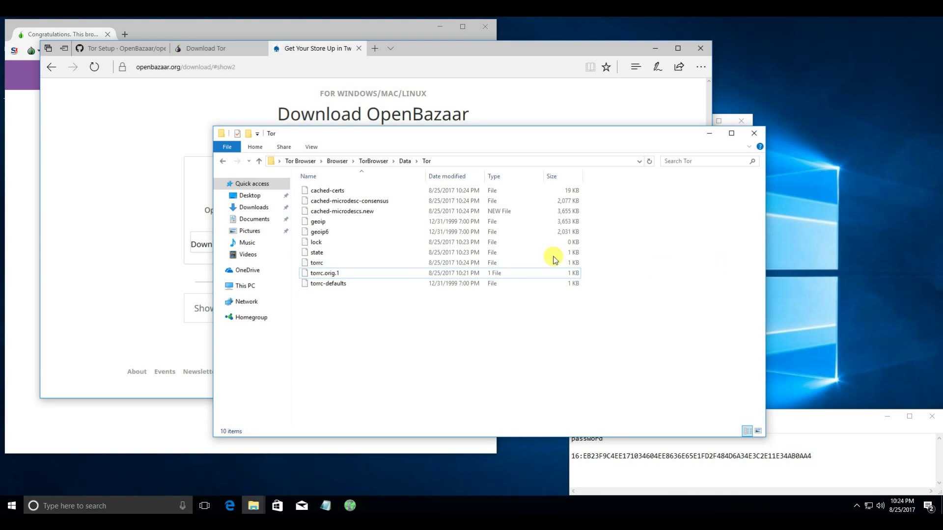
{"action": "left_click", "coordinate": [251, 208]}
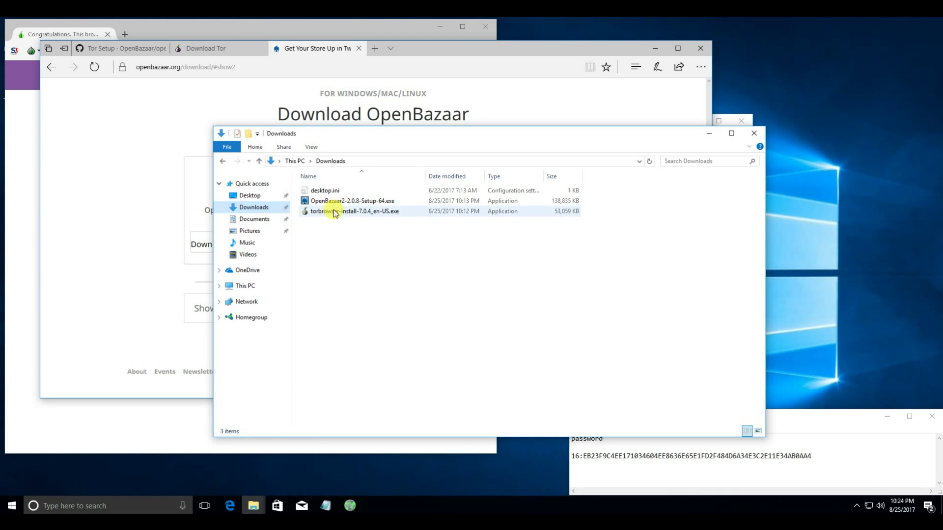
{"action": "left_click", "coordinate": [346, 202]}
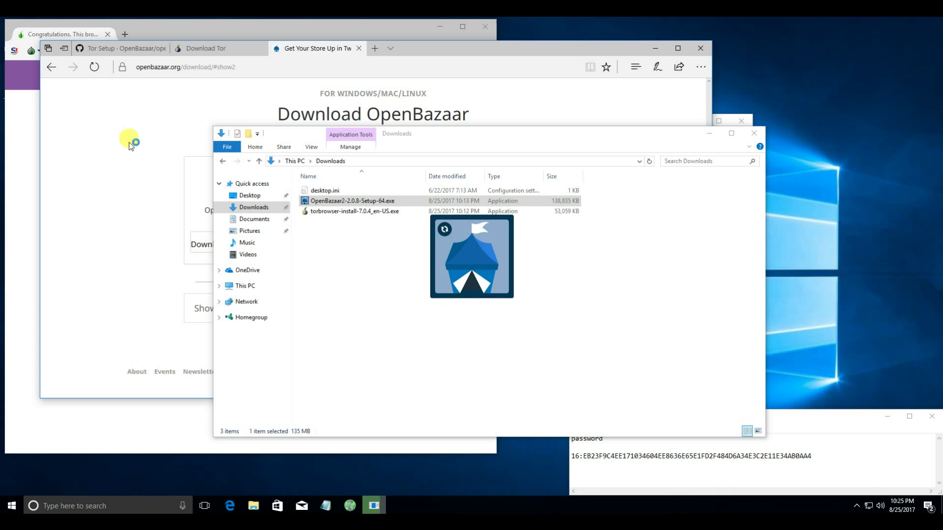
{"action": "left_click", "coordinate": [128, 51]}
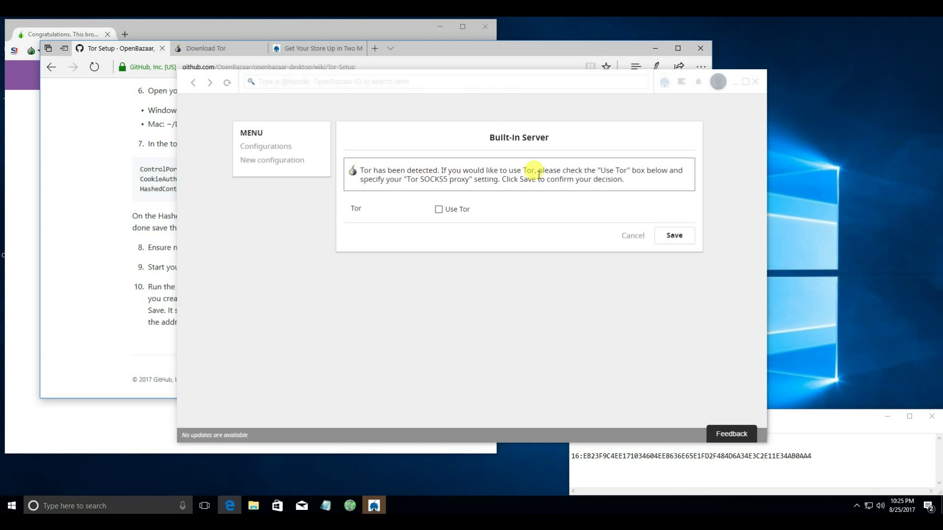
- Turn on Use Tor, enter the unhashed control password copied from the notes, and save
{"action": "left_click", "coordinate": [438, 210]}
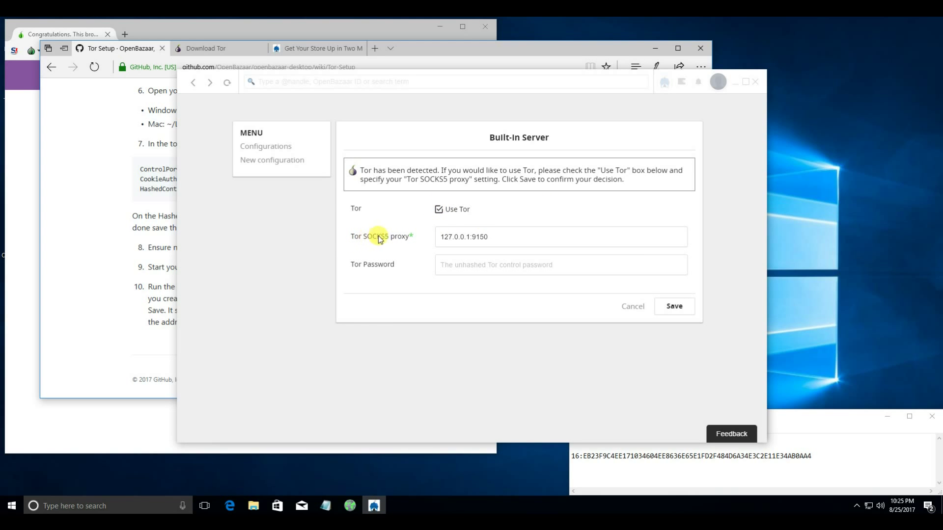
{"action": "left_click", "coordinate": [475, 265]}
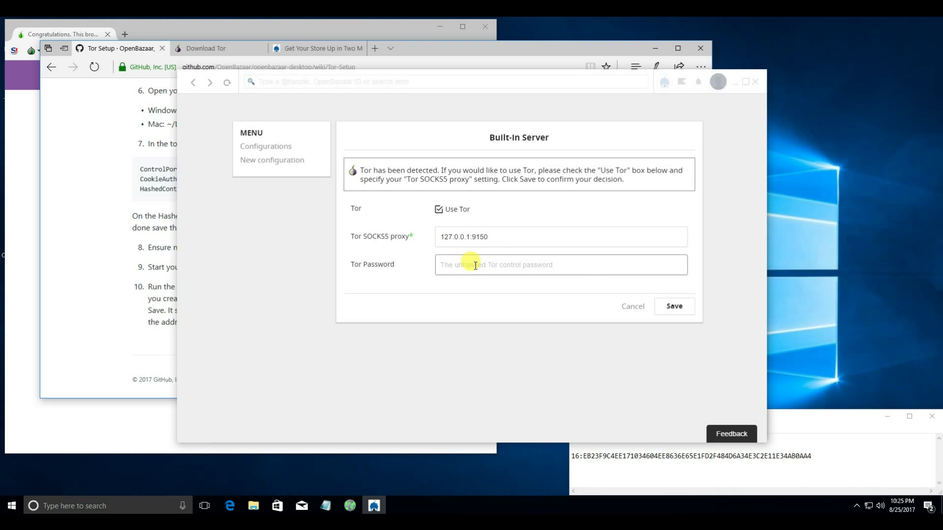
{"action": "left_click", "coordinate": [606, 471]}
{"action": "left_click_drag", "start_coordinate": [602, 440], "coordinate": [571, 439]}
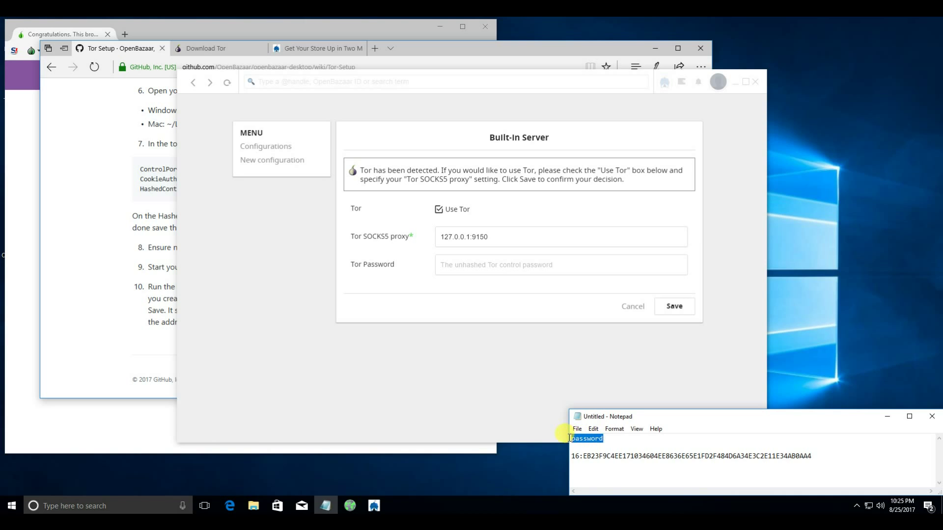
{"action": "left_click", "coordinate": [502, 265]}
{"action": "type", "text": "password"}
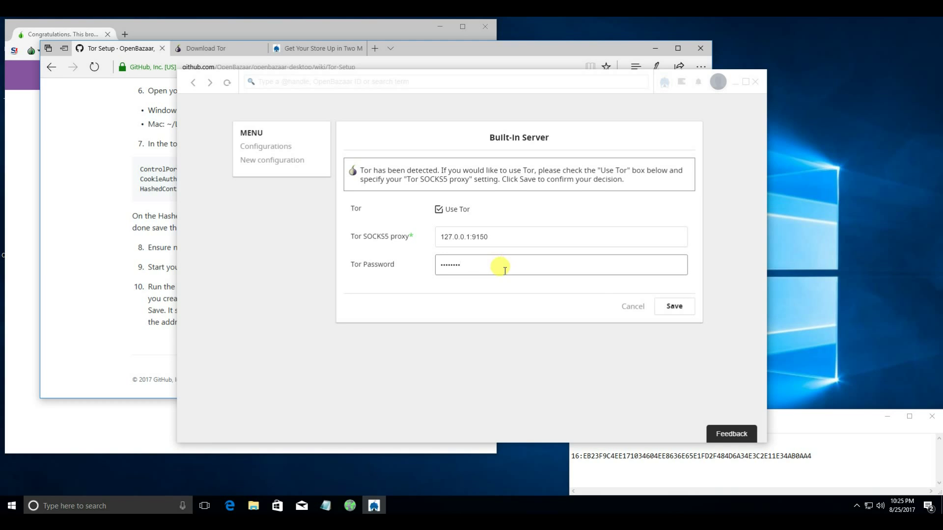
{"action": "left_click", "coordinate": [675, 306]}
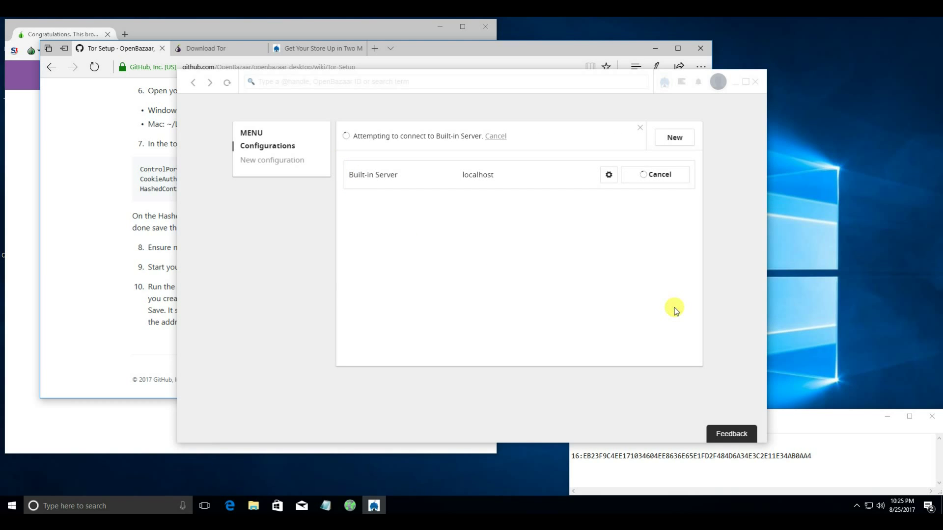
{"action": "left_click", "coordinate": [104, 332]}
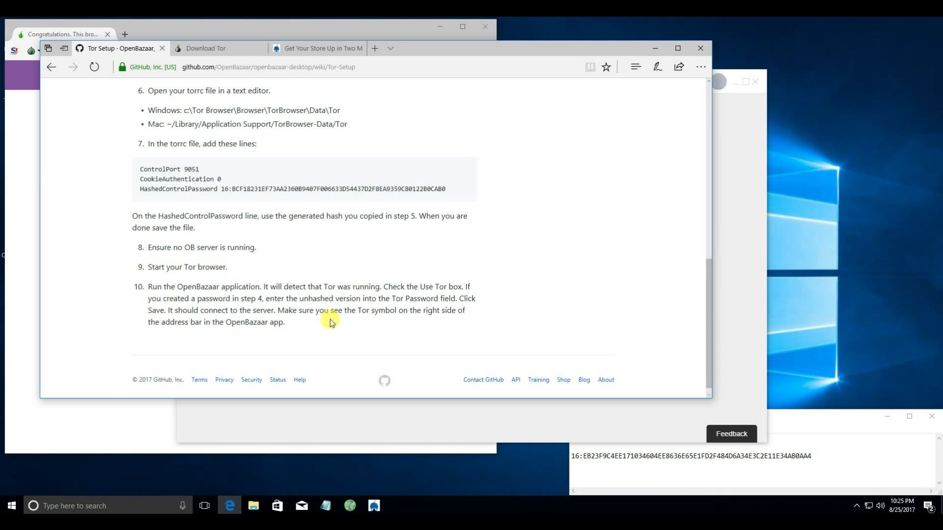
- Return to OpenBazaar and confirm the onion icon in the search bar shows 'Tor active'
{"action": "left_click", "coordinate": [722, 299]}
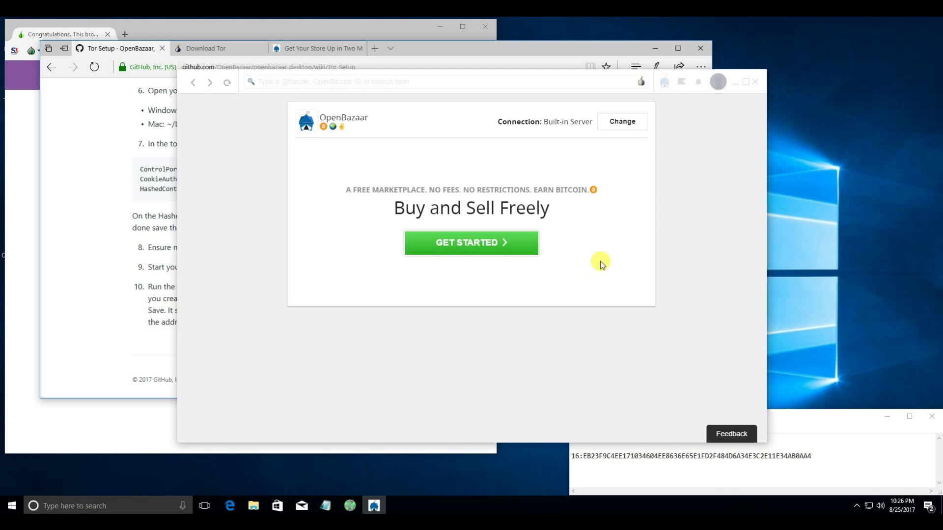
{"action": "mouse_move", "coordinate": [641, 83]}
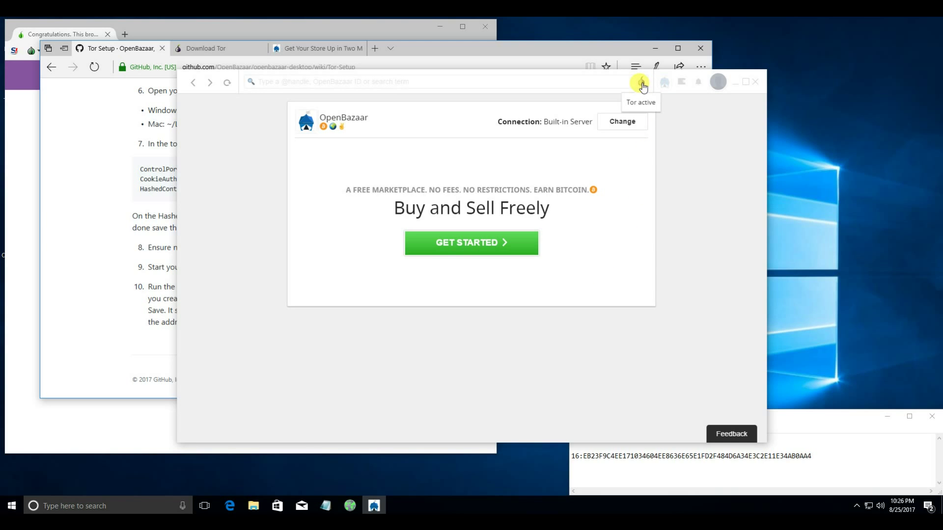